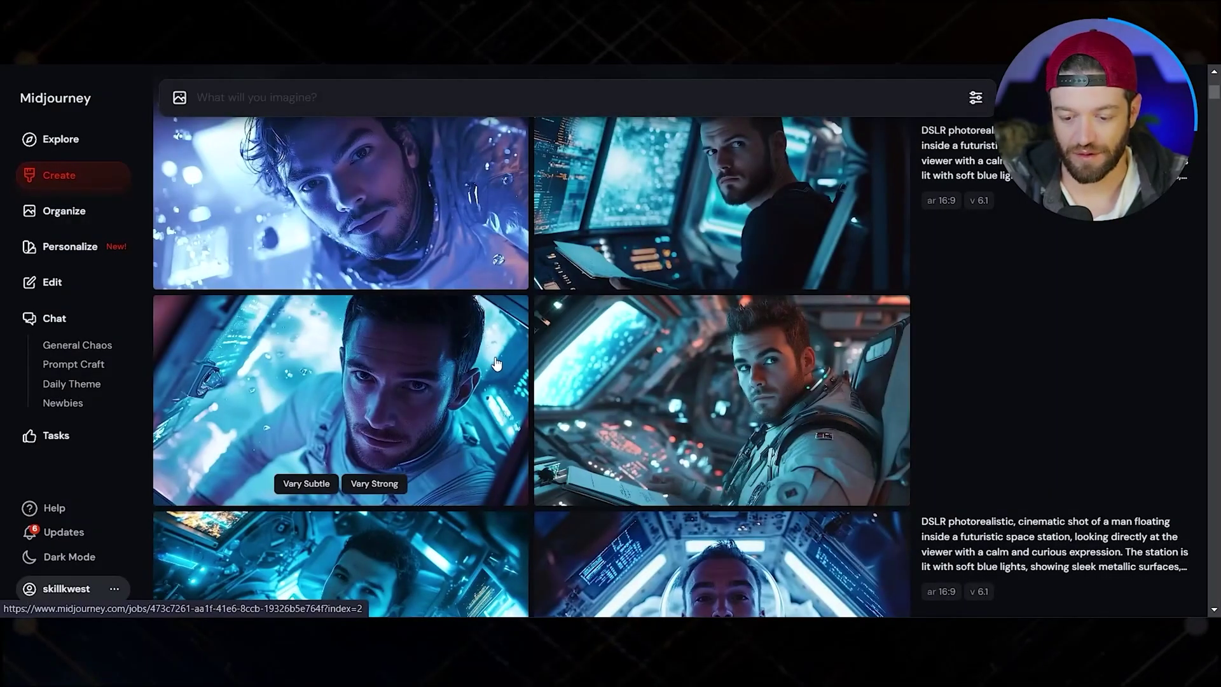
- Highlight 'looks into the camera' in the motion prompt and download the space-station clip without watermark
scroll(509, 330, "down", 1)
scroll(498, 336, "down", 1)
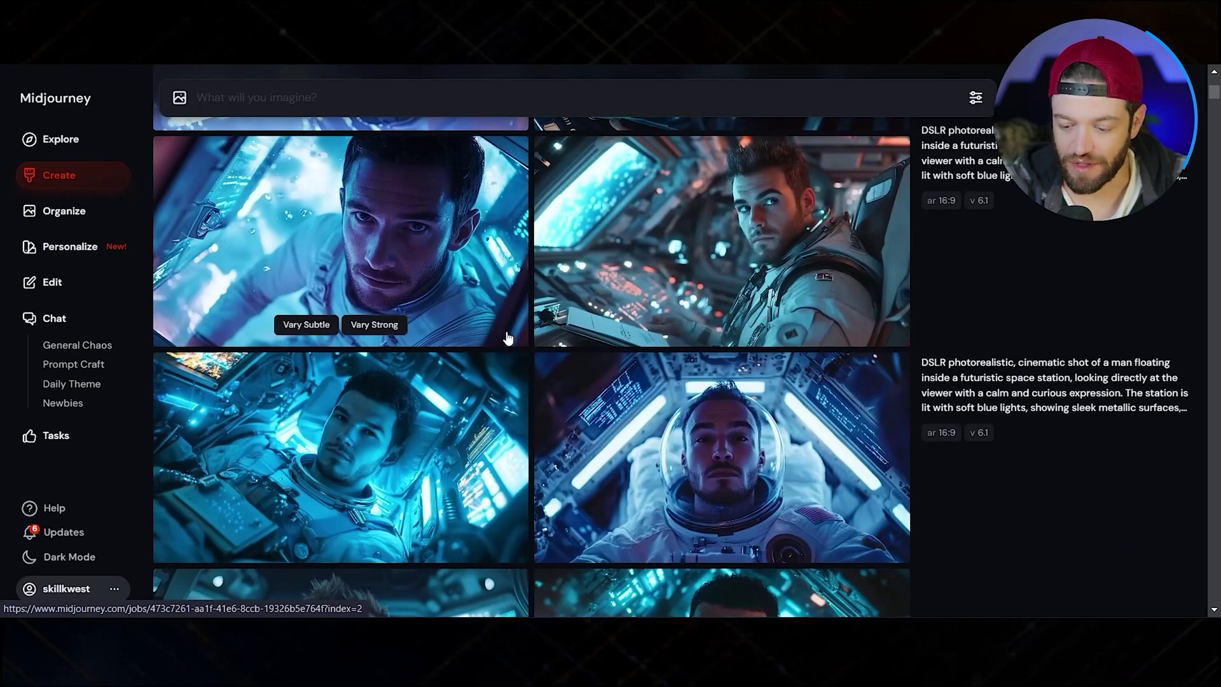
scroll(502, 336, "up", 3)
scroll(508, 337, "up", 1)
scroll(477, 273, "down", 5)
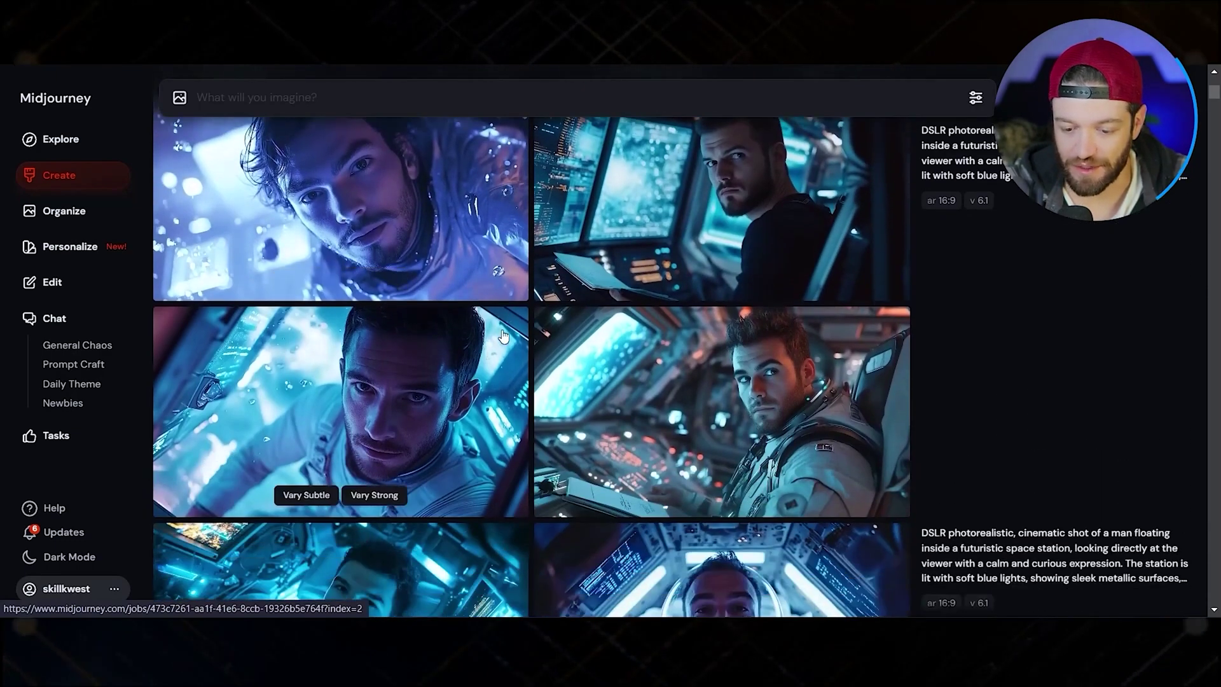
scroll(450, 218, "down", 1)
scroll(449, 281, "up", 2)
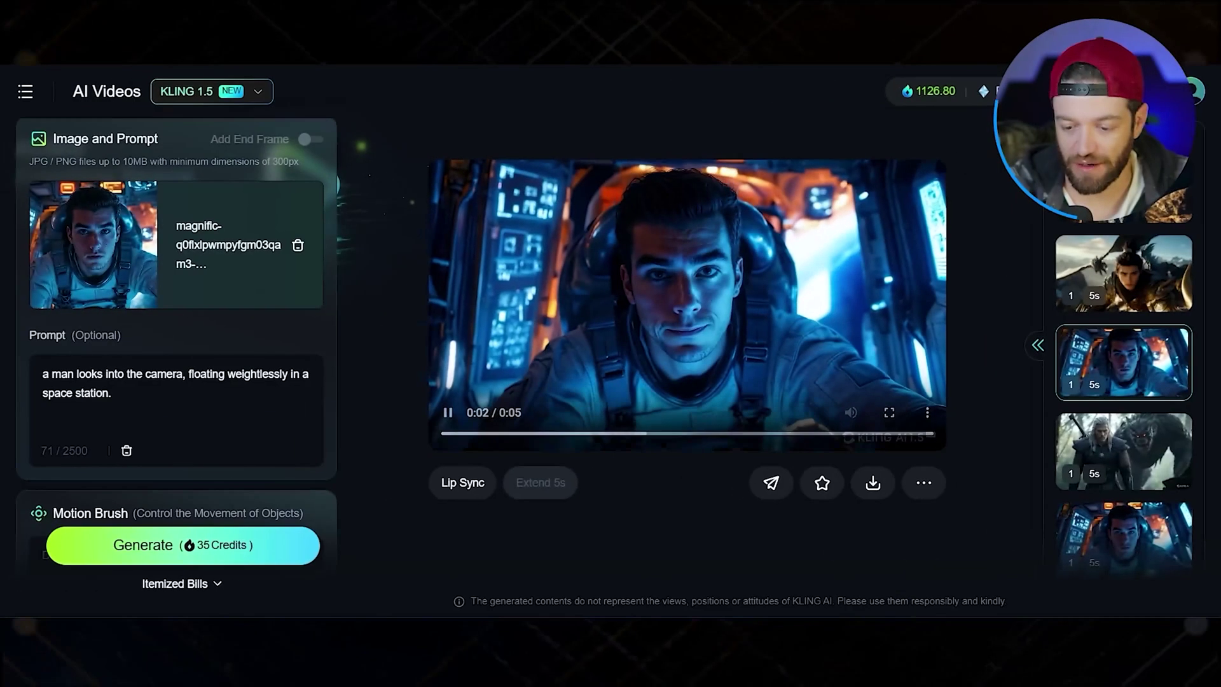
left_click(113, 393)
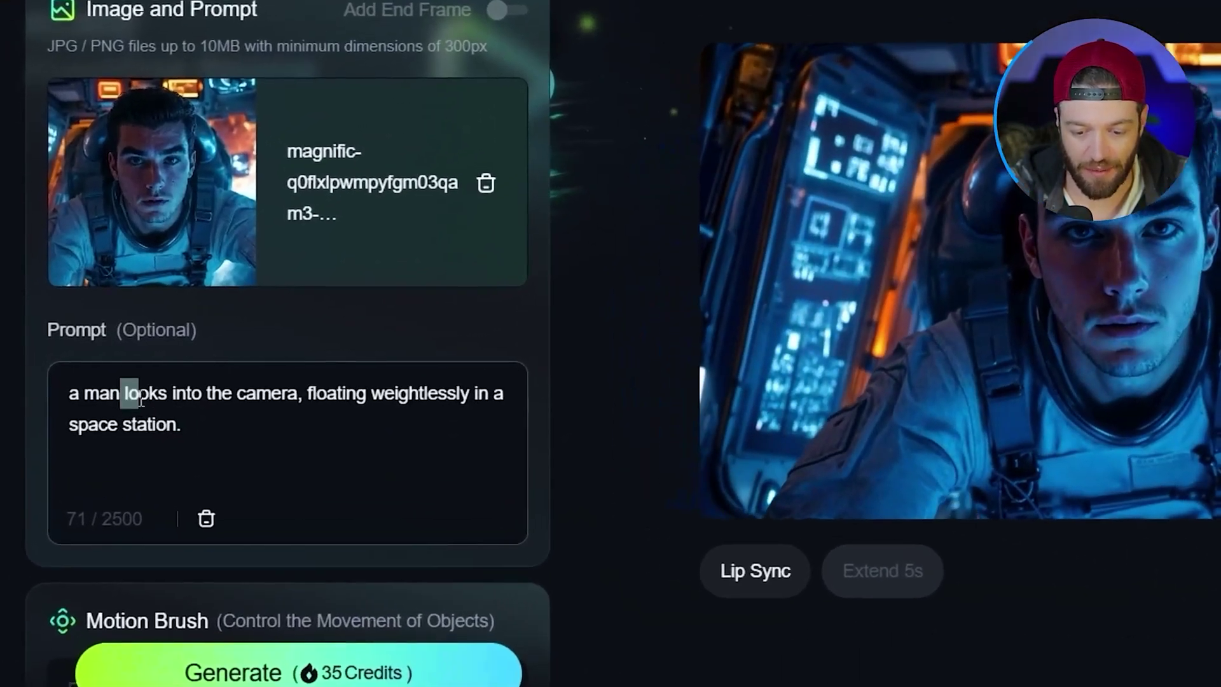
left_click_drag(104, 386, 495, 394)
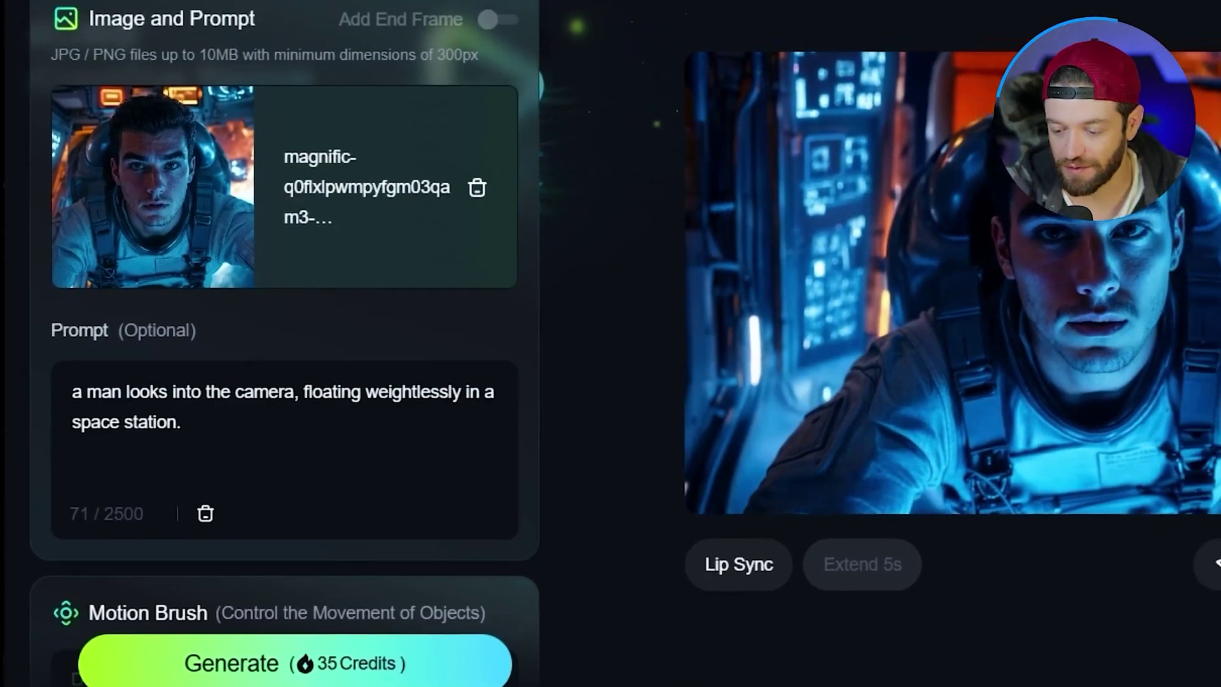
mouse_move(919, 485)
left_click(883, 447)
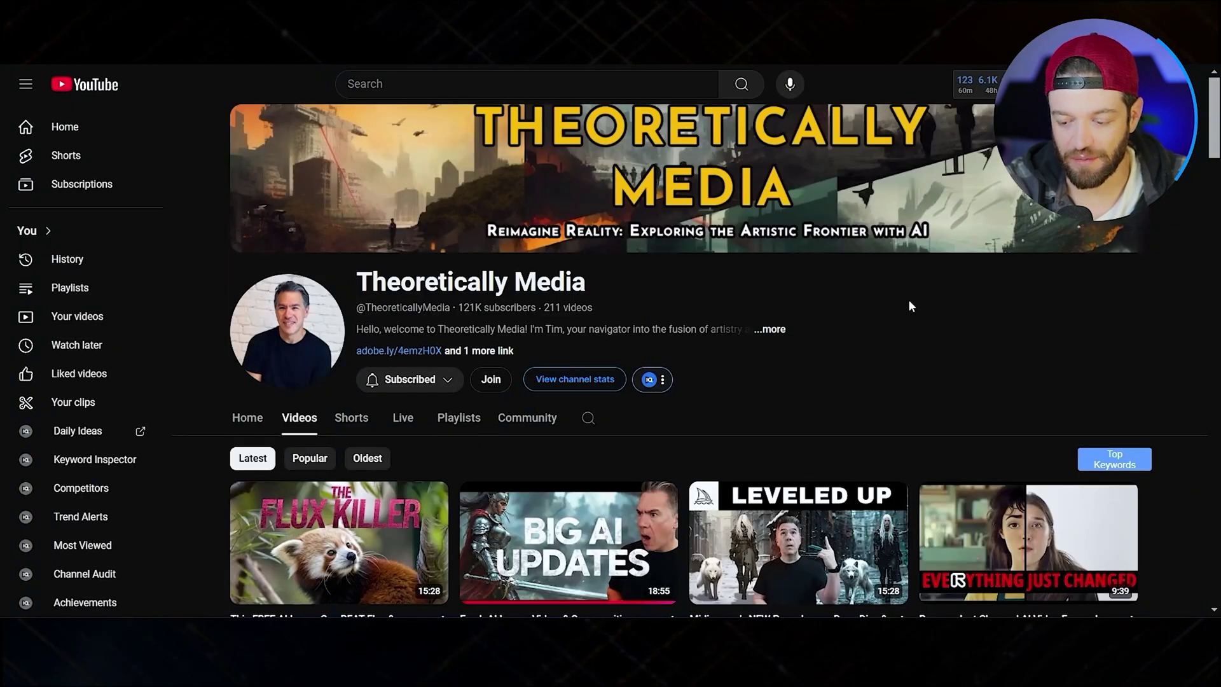
- Scroll to the 'Powerful AI Face Swapper: And it's FREE?' video and circle it with the pen
scroll(826, 280, "down", 4)
scroll(401, 239, "up", 4)
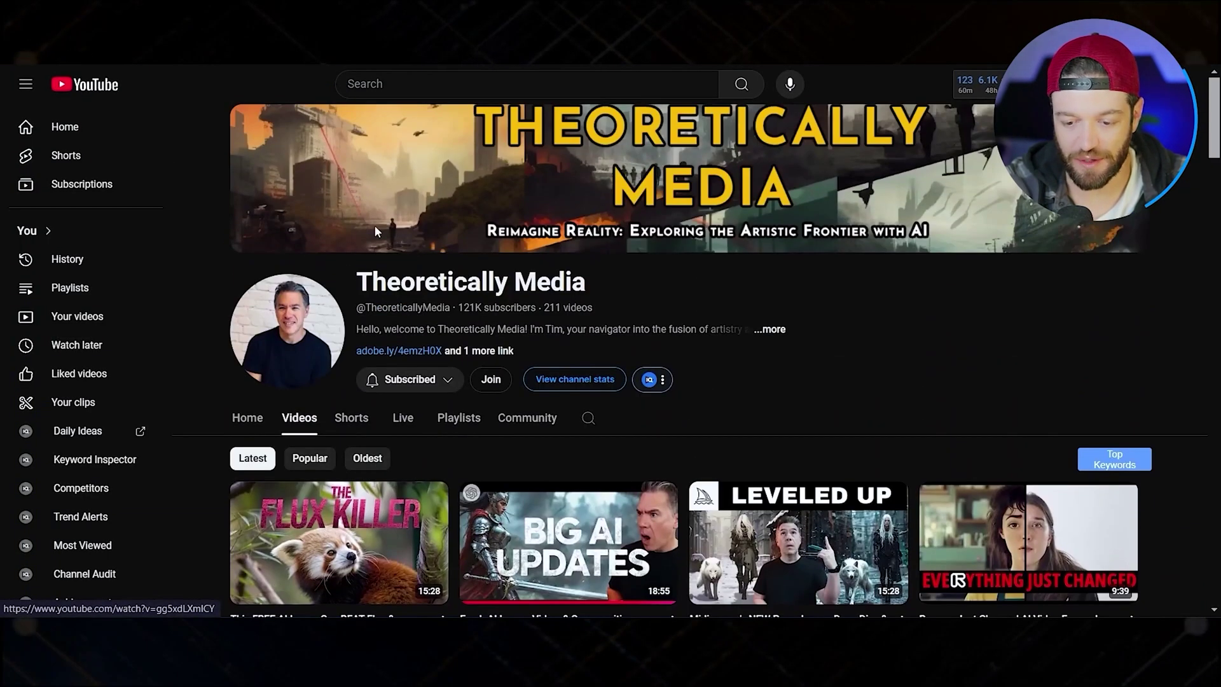
scroll(730, 261, "down", 8)
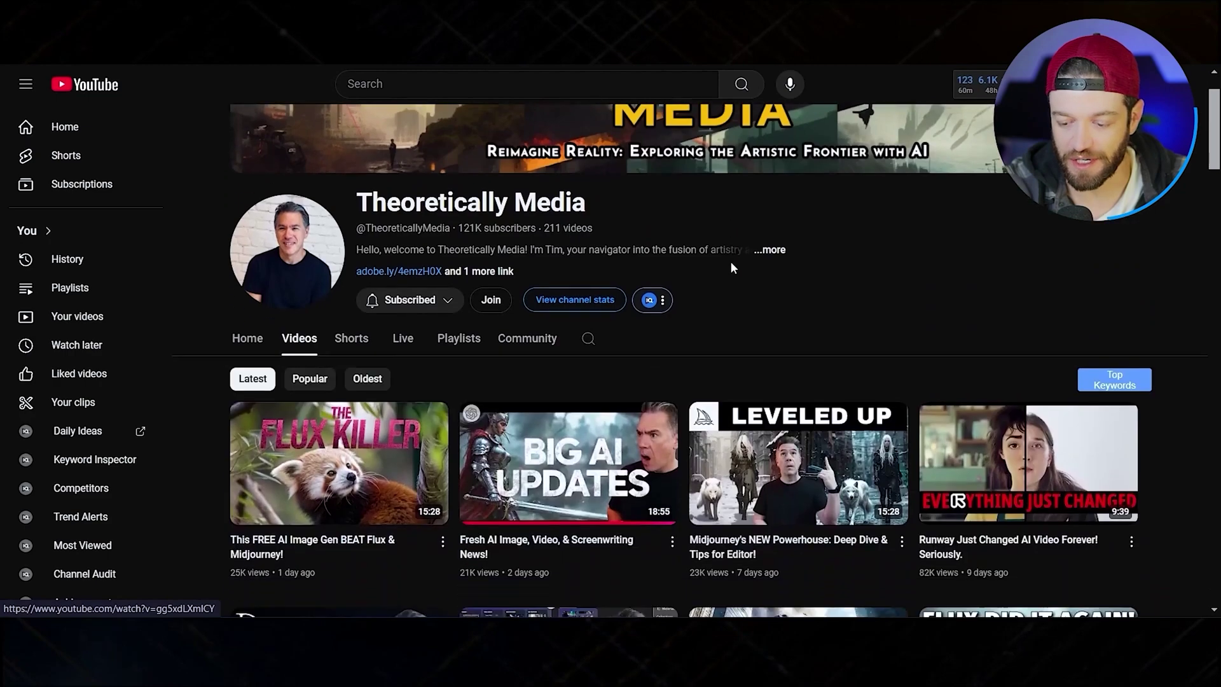
scroll(751, 249, "down", 1)
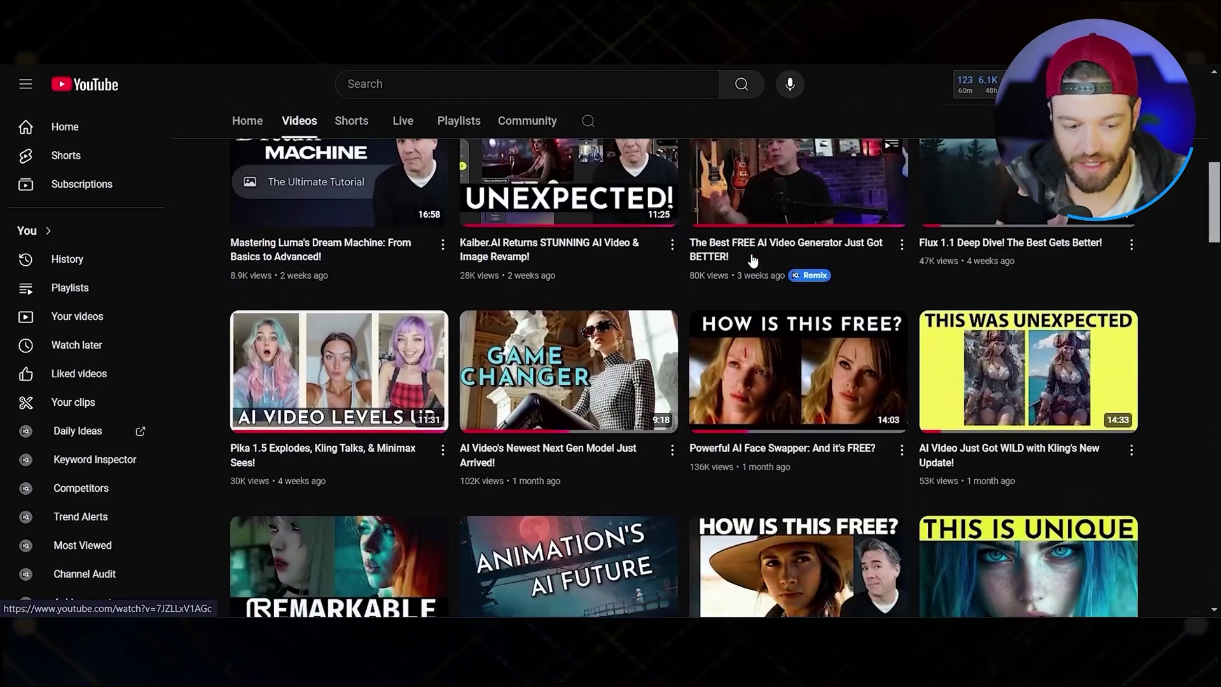
scroll(750, 259, "up", 1)
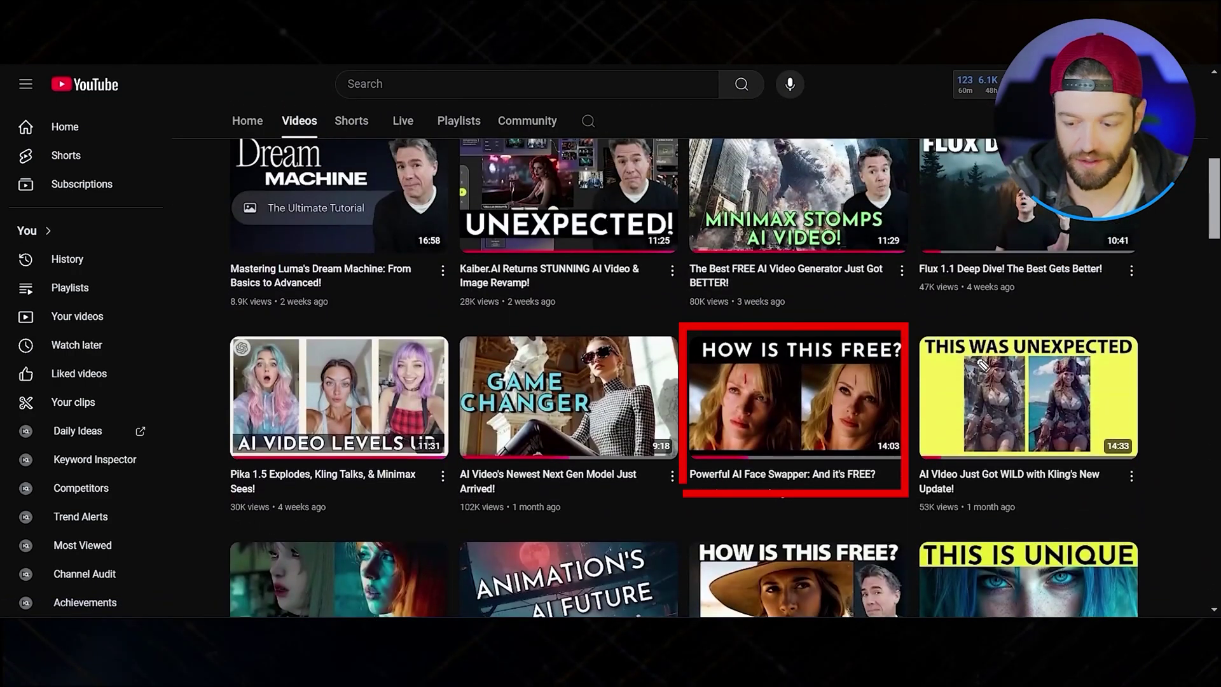
mouse_move(808, 284)
left_mouse_down()
mouse_move(670, 307)
mouse_move(613, 453)
mouse_move(711, 536)
mouse_move(963, 476)
mouse_move(951, 321)
mouse_move(741, 293)
left_mouse_up()
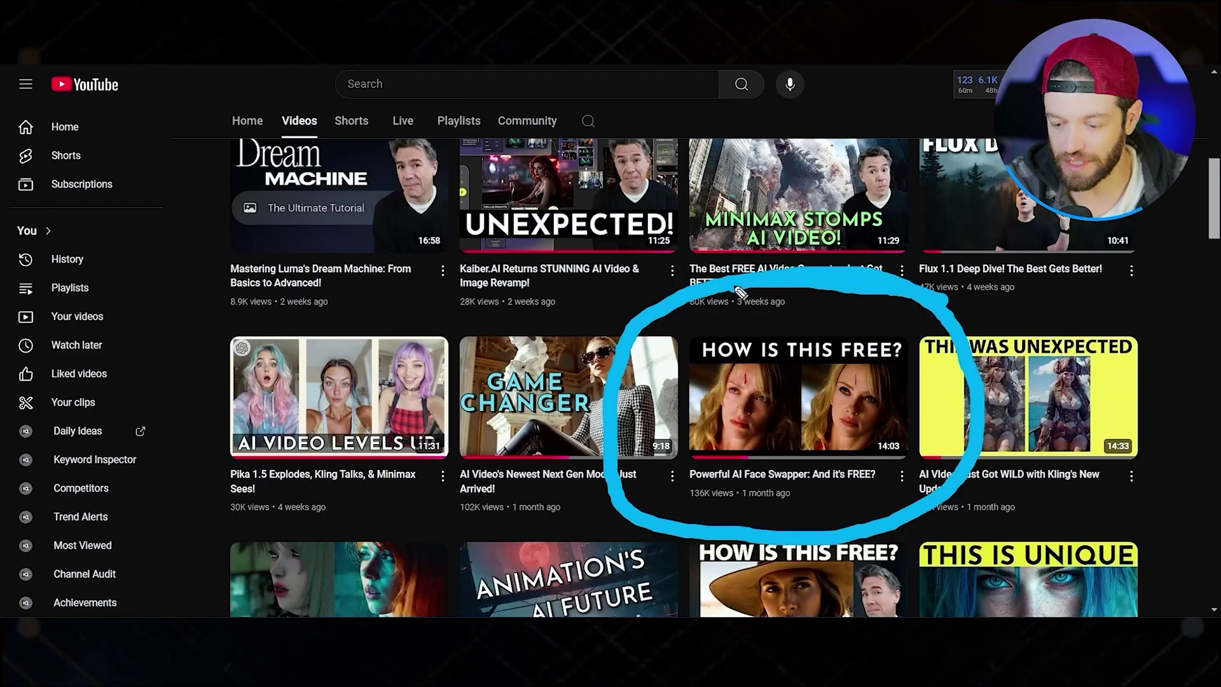
mouse_move(985, 358)
left_mouse_down()
mouse_move(844, 254)
mouse_move(665, 351)
left_mouse_up()
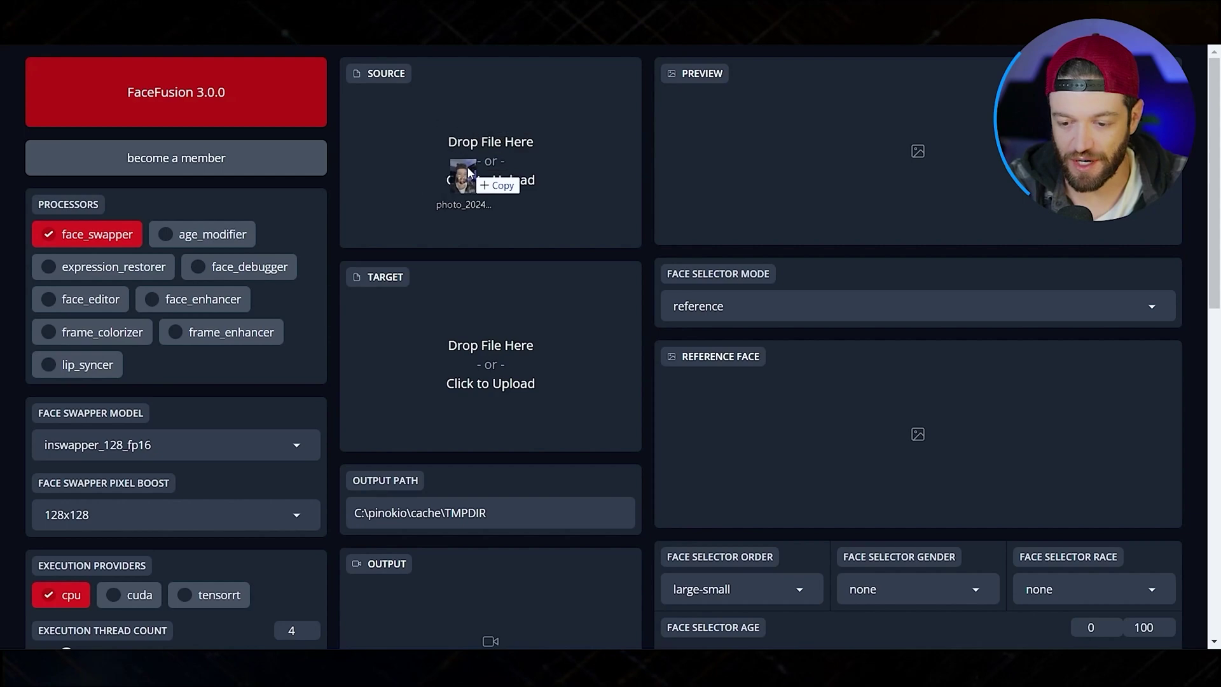
- Load the selfie photo as the source face and the Kling space clip as the target
left_click_drag(469, 171, 470, 121)
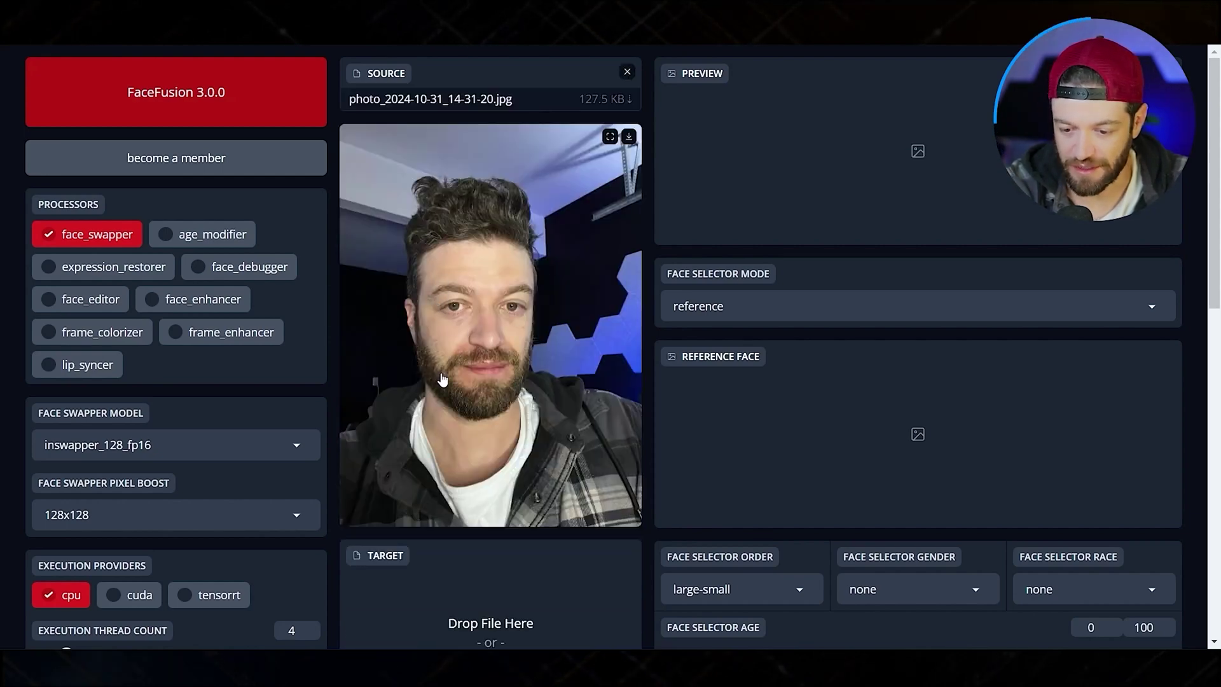
scroll(497, 344, "down", 3)
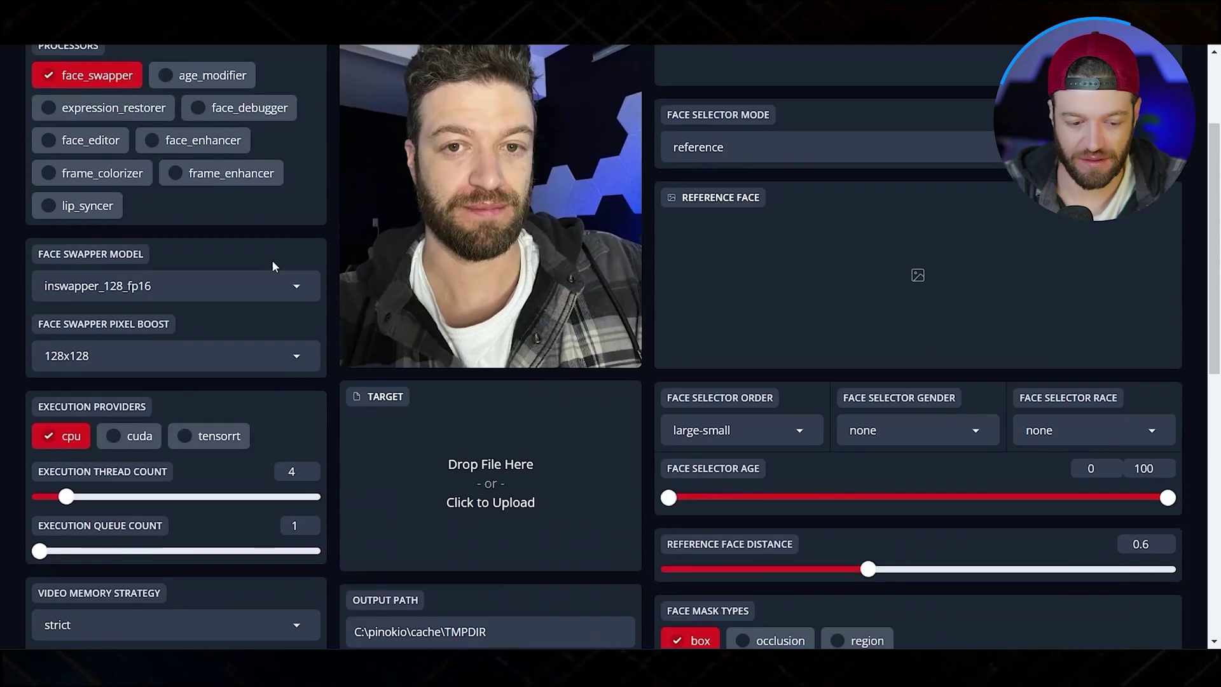
left_click_drag(427, 443, 430, 445)
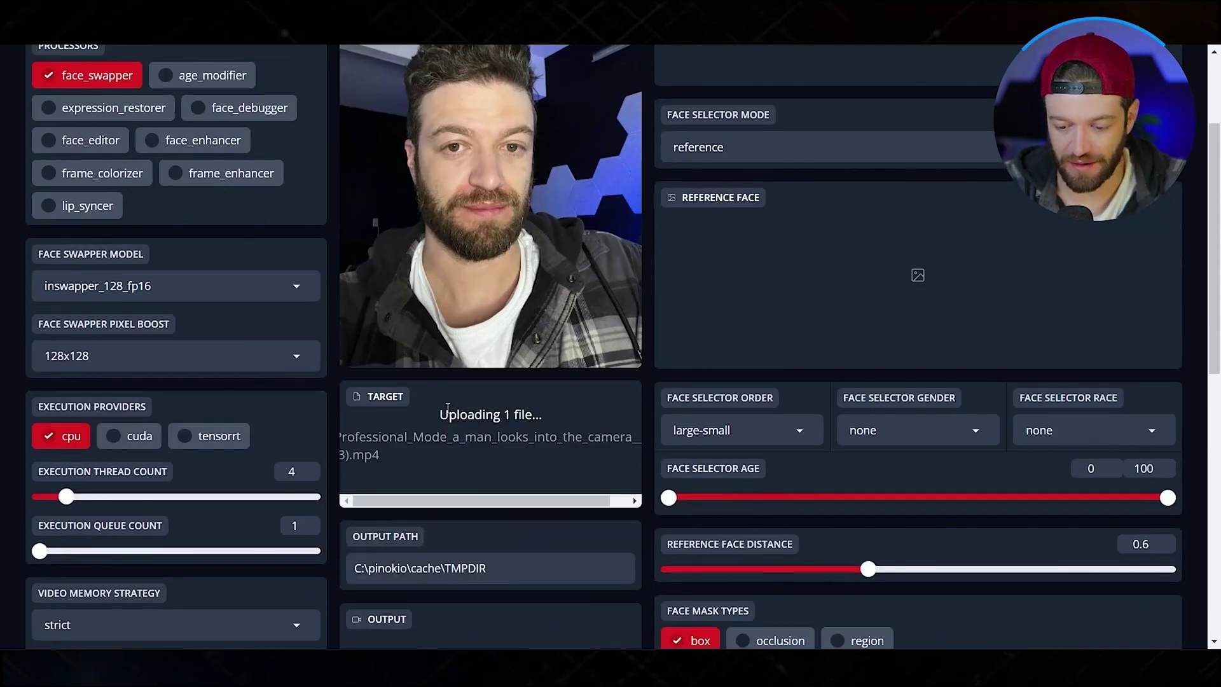
scroll(476, 372, "down", 3)
scroll(473, 351, "up", 5)
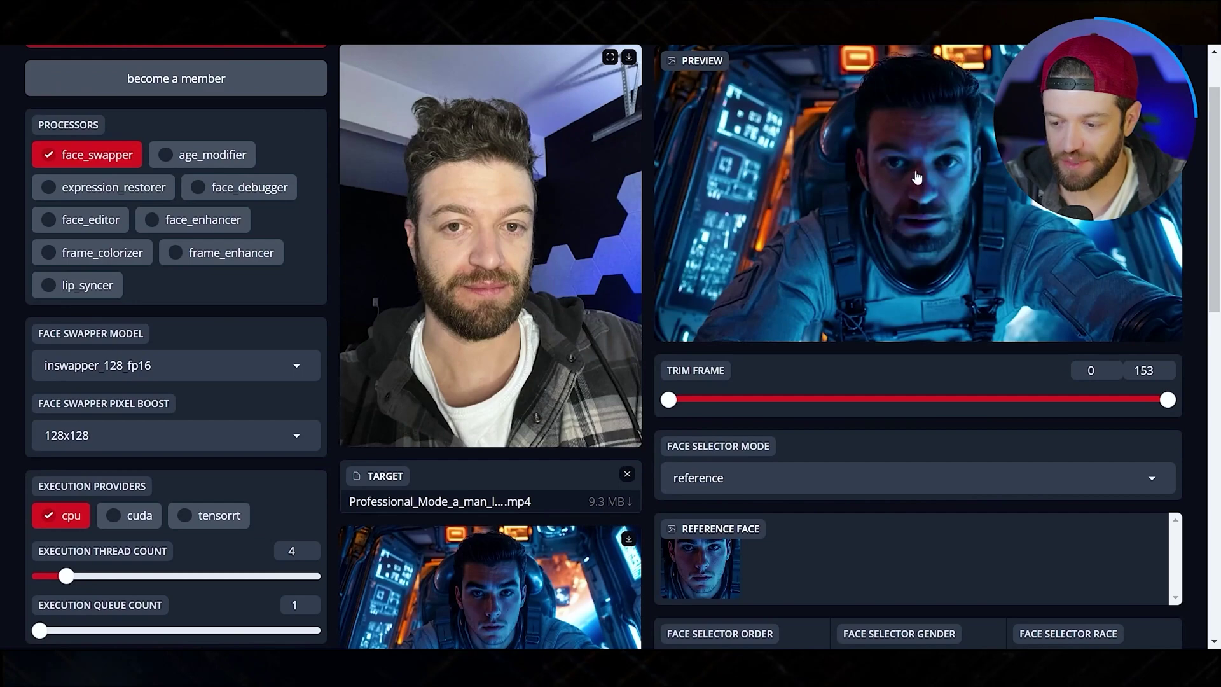
scroll(578, 209, "down", 3)
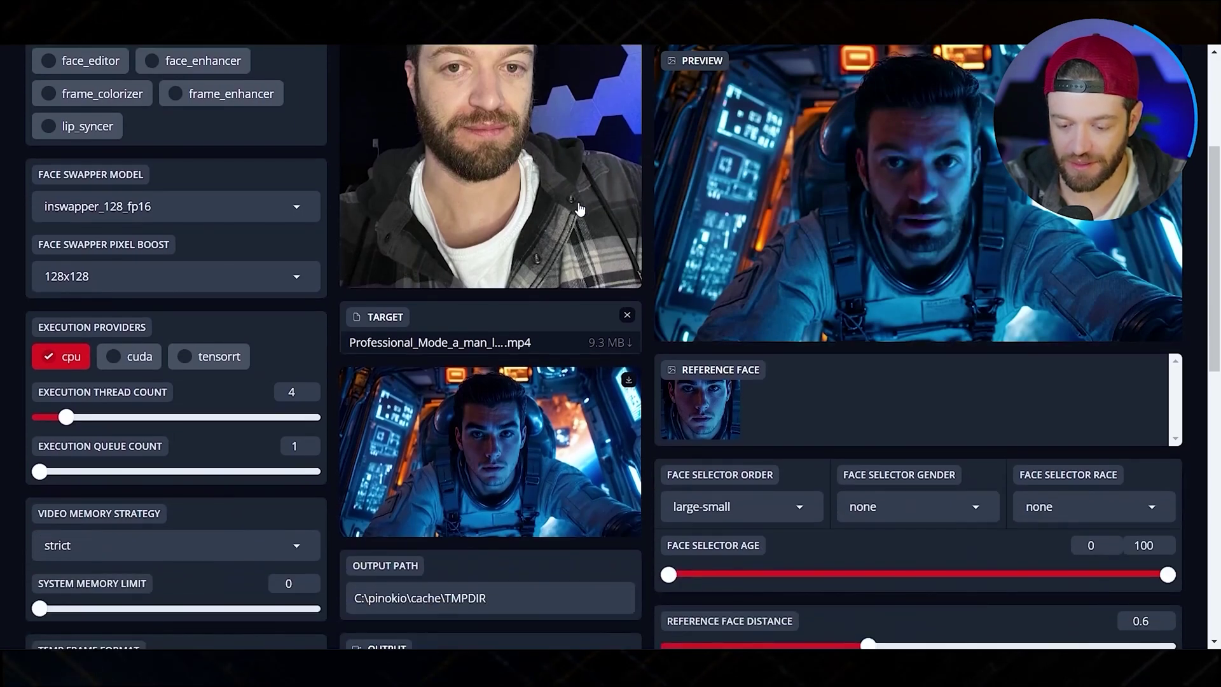
scroll(579, 208, "up", 3)
scroll(518, 155, "down", 1)
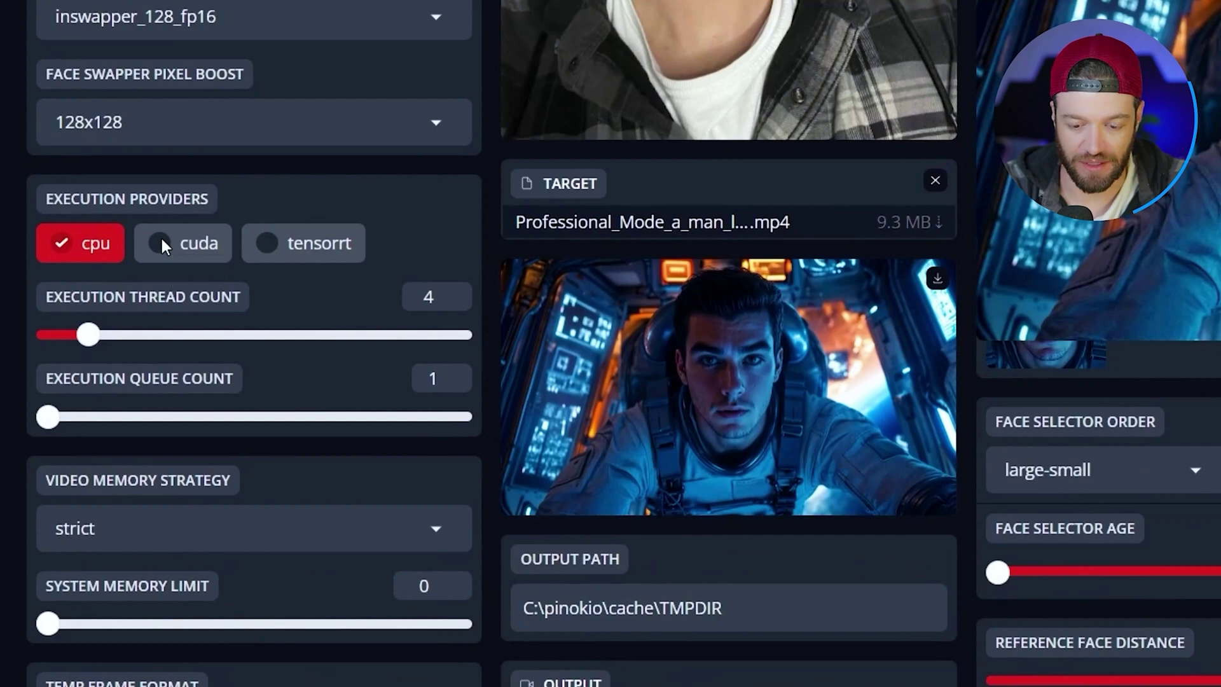
- Enable the cuda execution provider and set Face Swapper Pixel Boost to 384x384
left_click(160, 242)
scroll(166, 420, "up", 3)
left_click(386, 362)
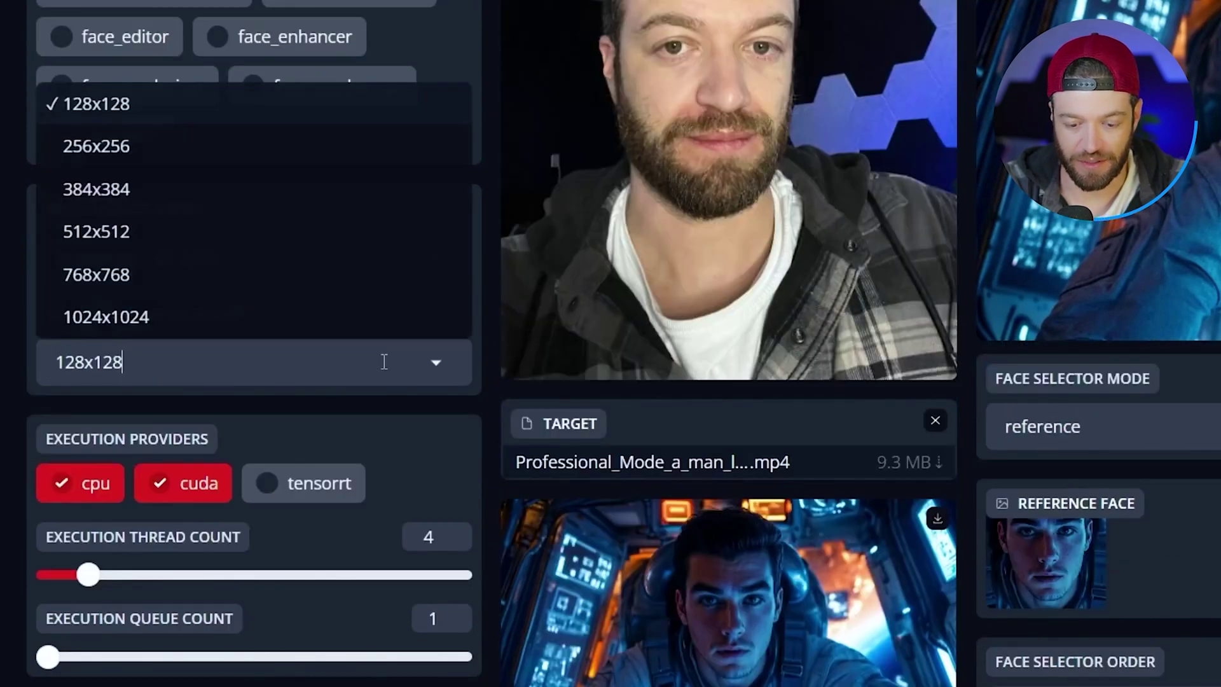
left_click(114, 197)
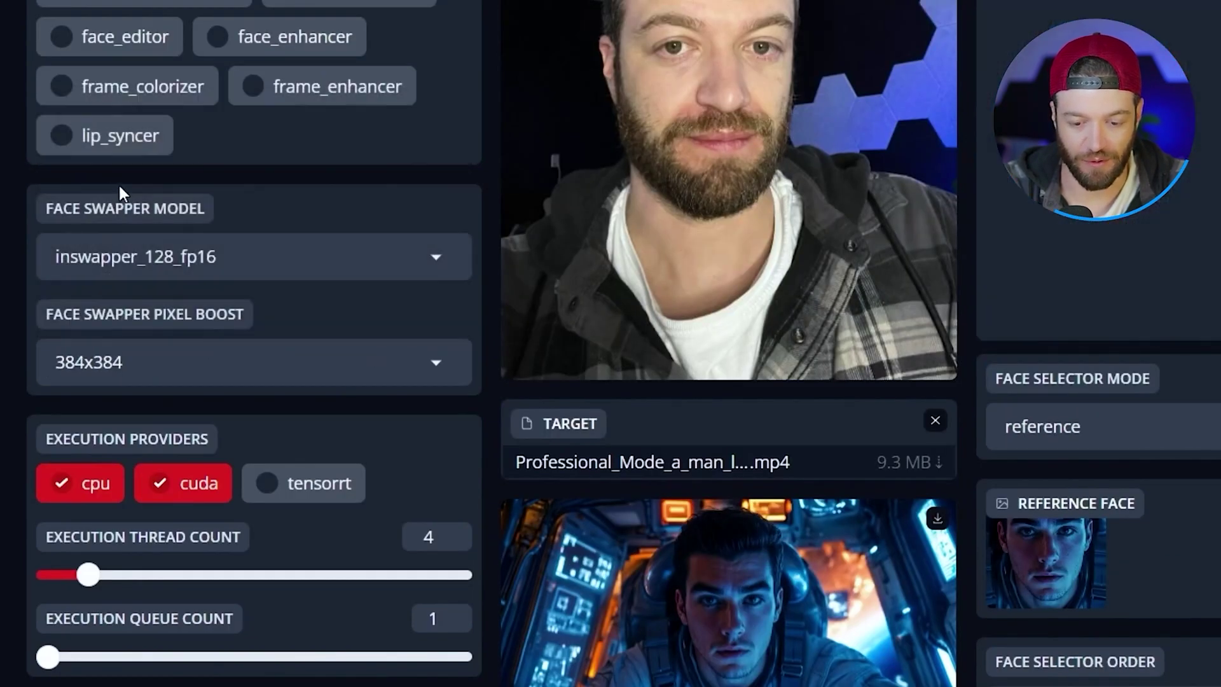
- Start the face-swap processing
scroll(744, 167, "down", 5)
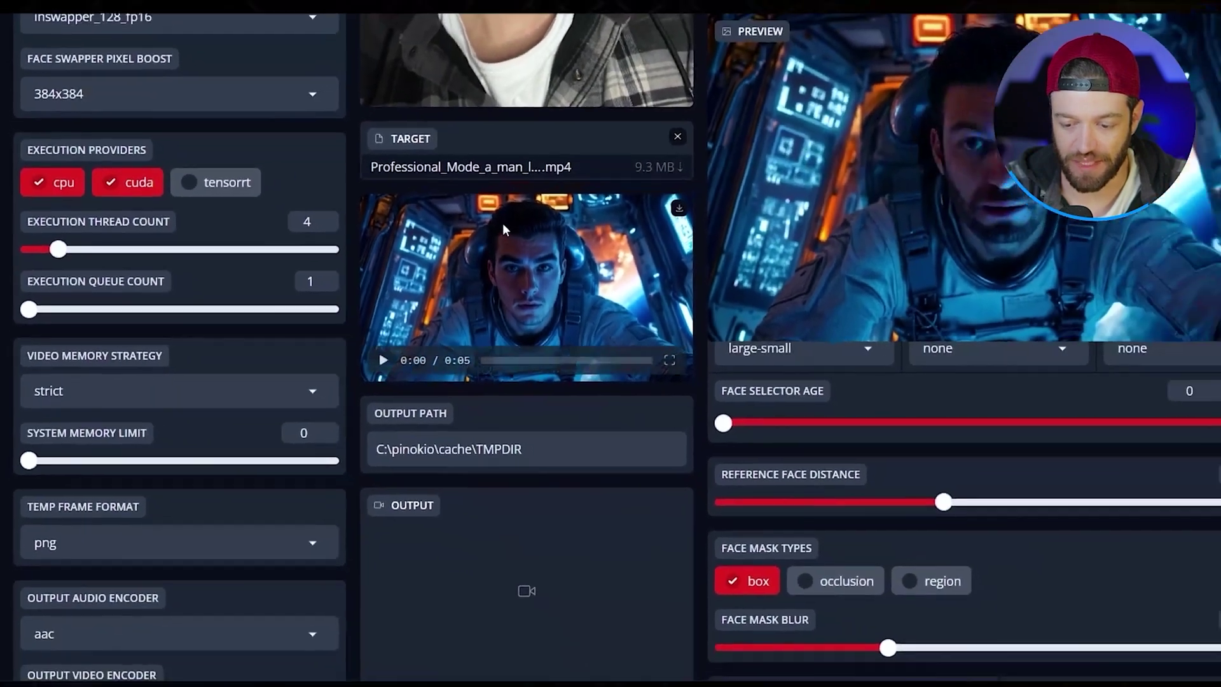
scroll(502, 229, "down", 5)
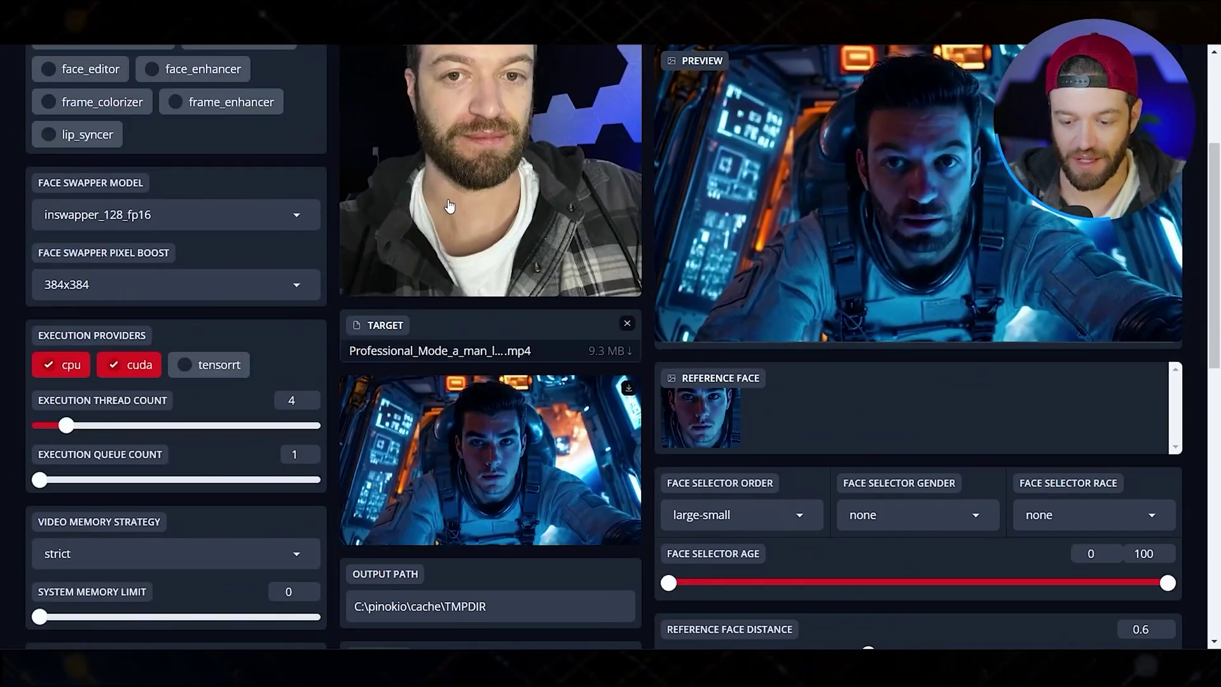
scroll(449, 205, "down", 12)
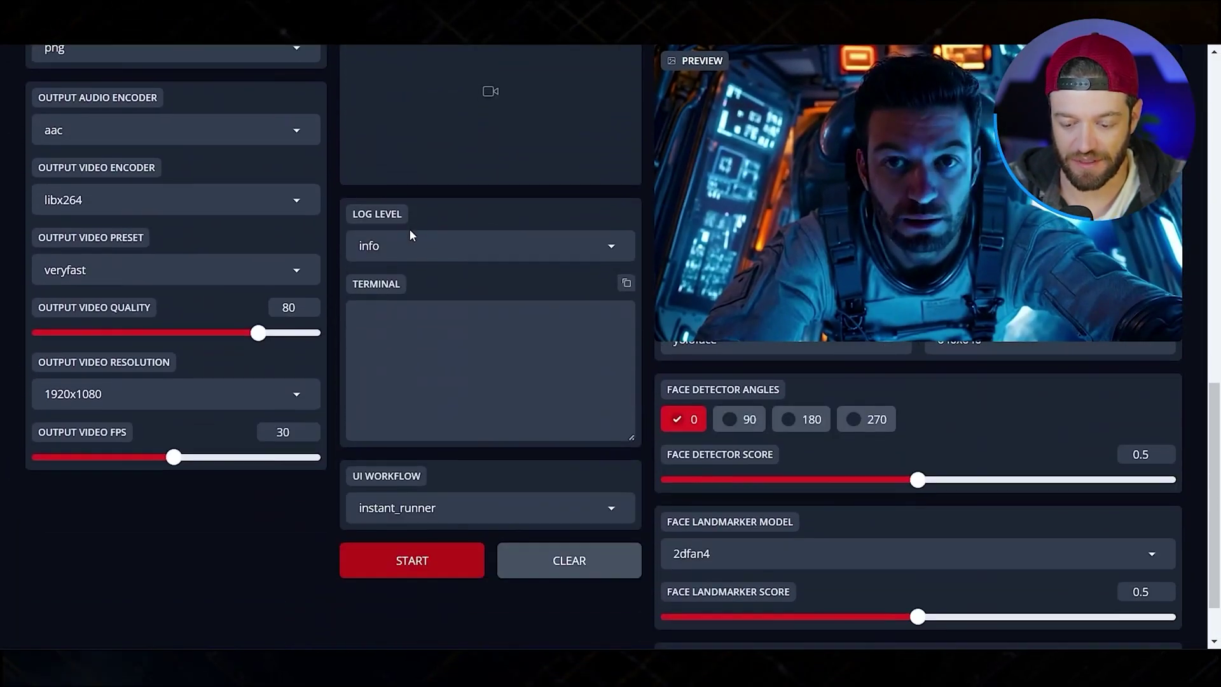
left_click(412, 488)
scroll(430, 380, "up", 5)
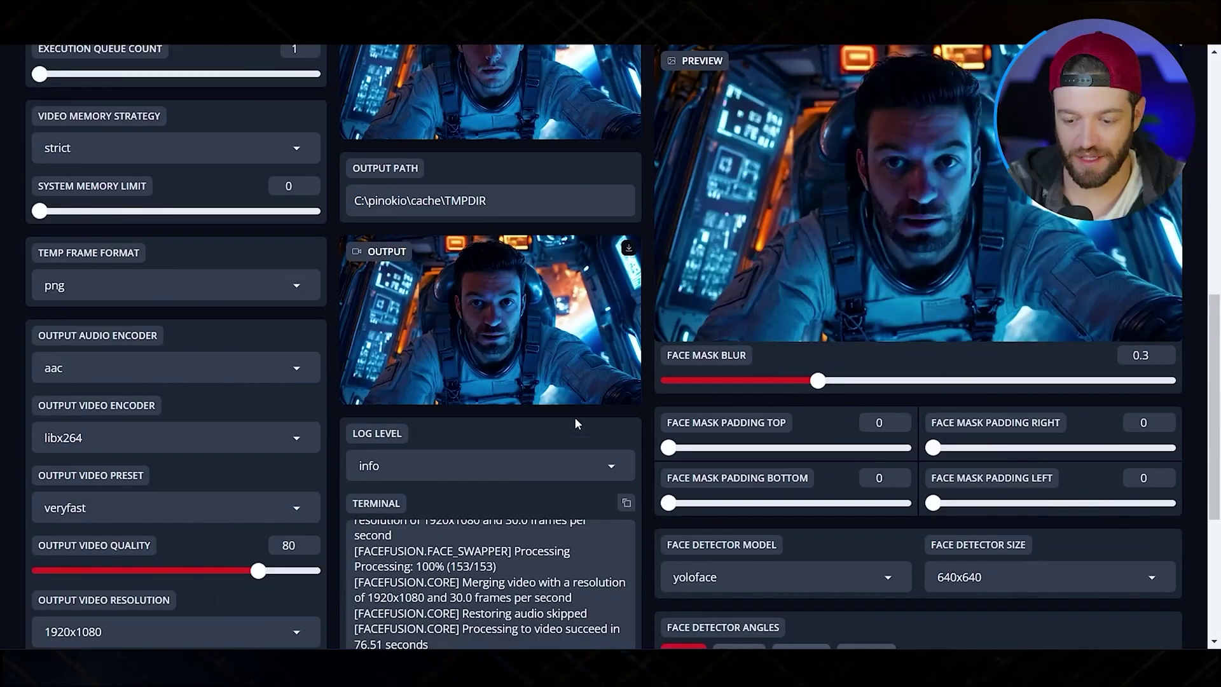
- Play the face-swapped astronaut output, save it to a local folder, and switch to Topaz Video AI
scroll(417, 439, "up", 1)
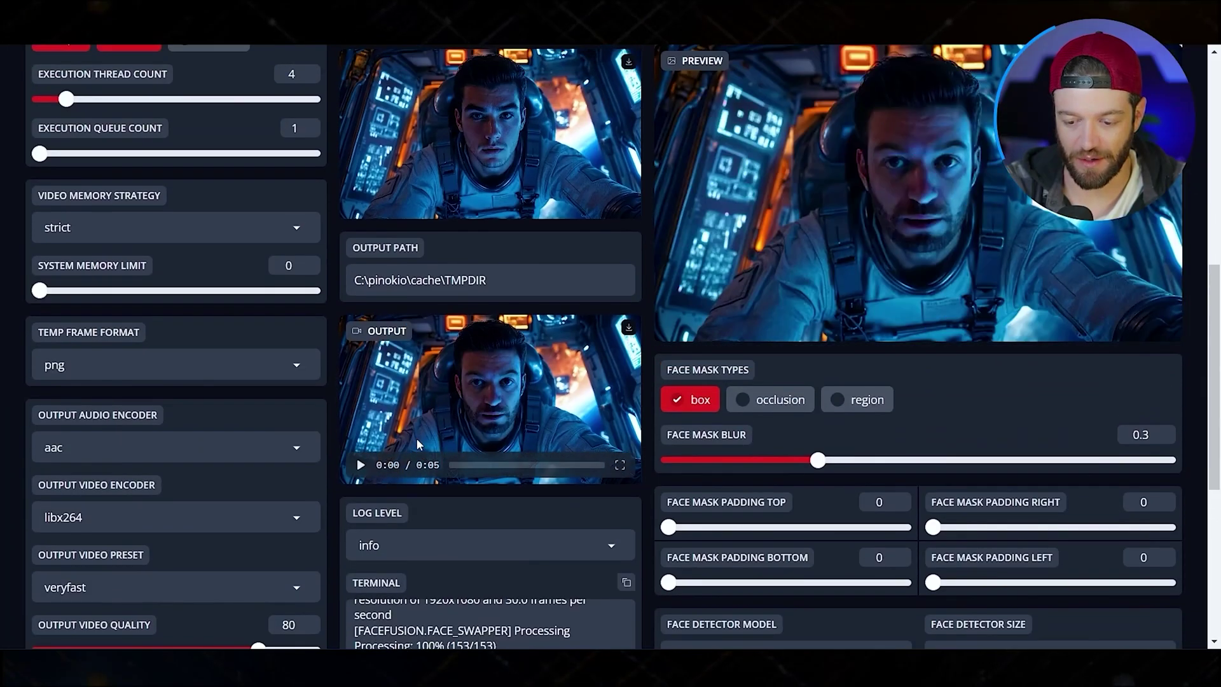
left_click(360, 466)
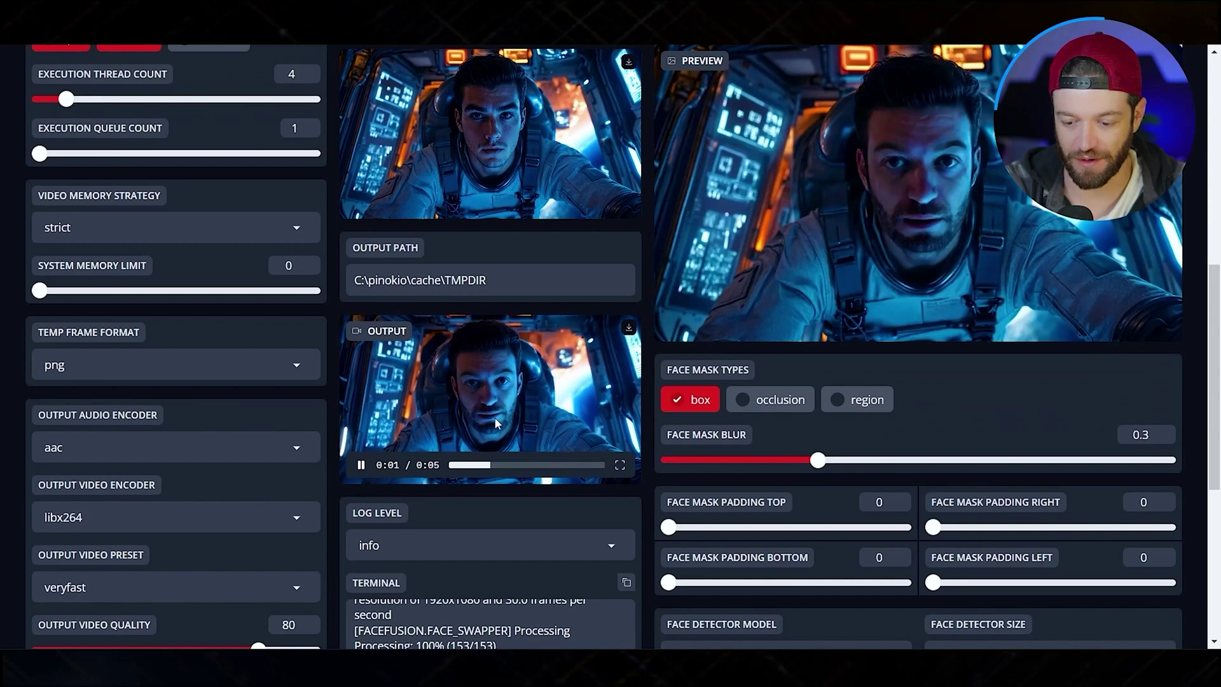
left_click(629, 327)
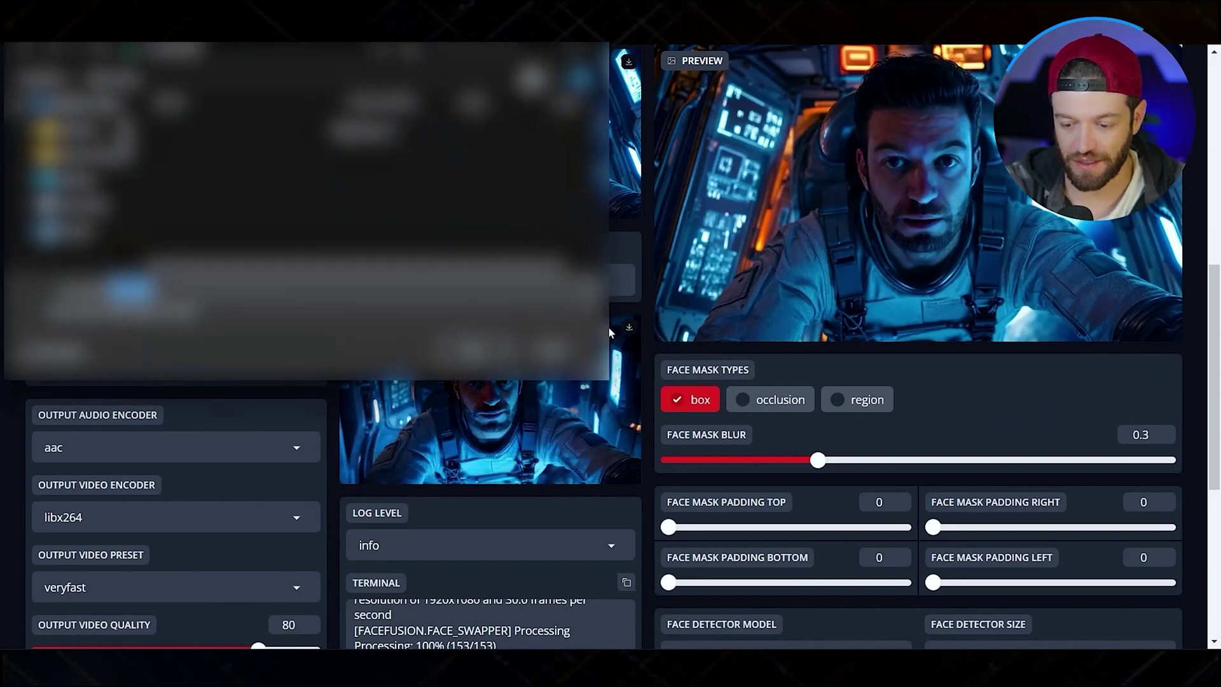
left_click(477, 354)
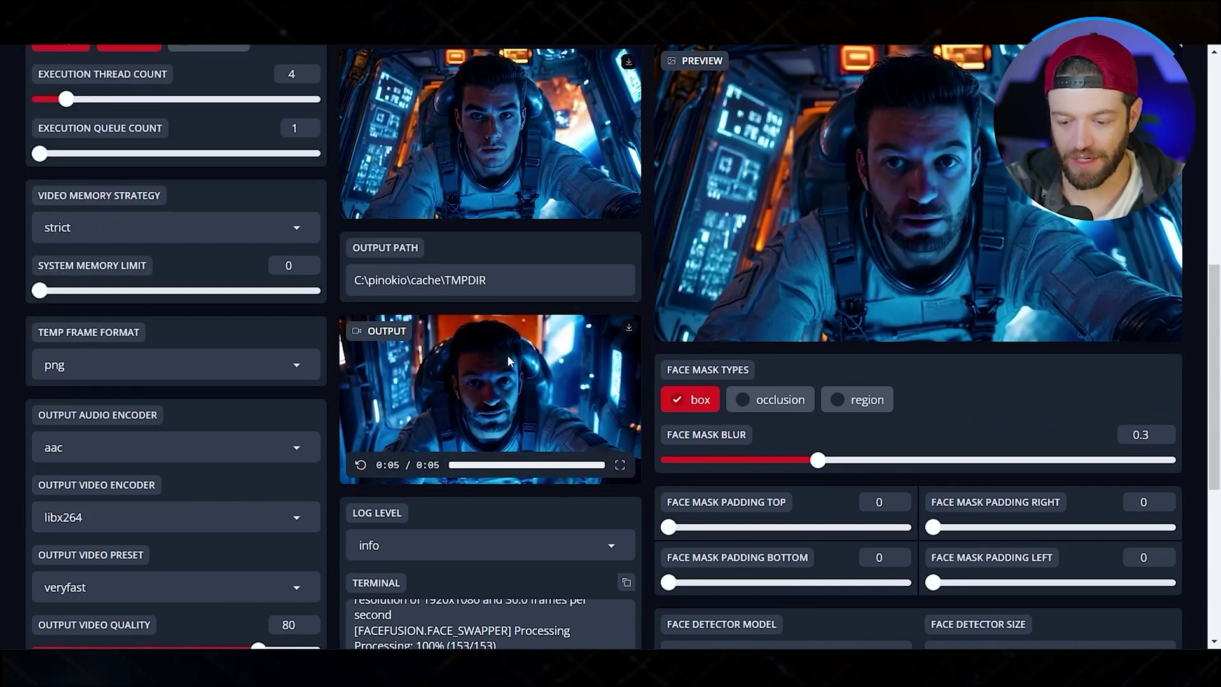
key("alt+Tab")
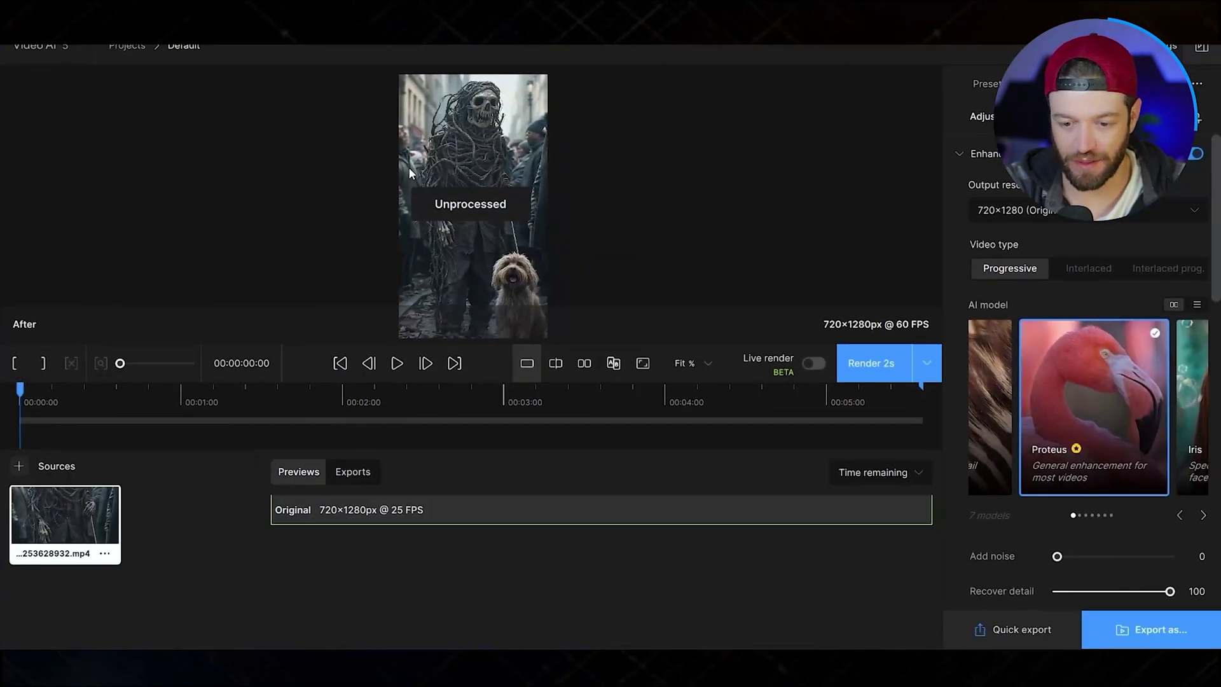
- Load the astronaut clip, turn on Enhancement, and set Recover detail to 100
left_click_drag(941, 242, 525, 172)
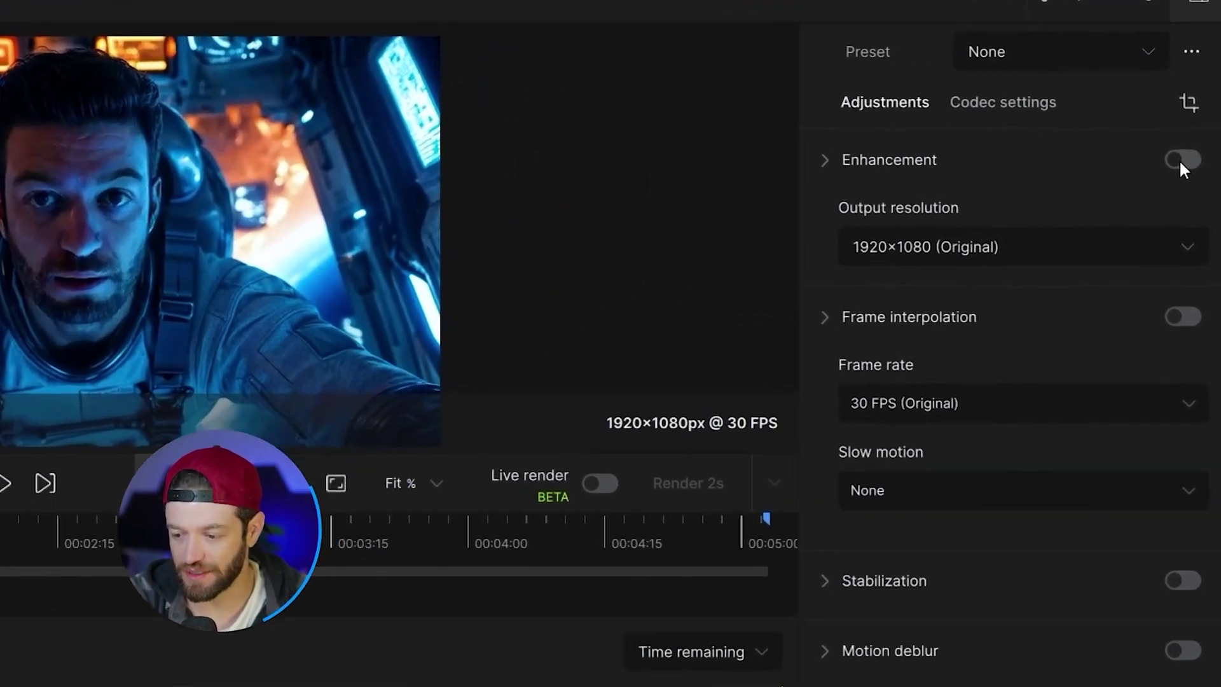
left_click(1190, 153)
scroll(959, 468, "down", 5)
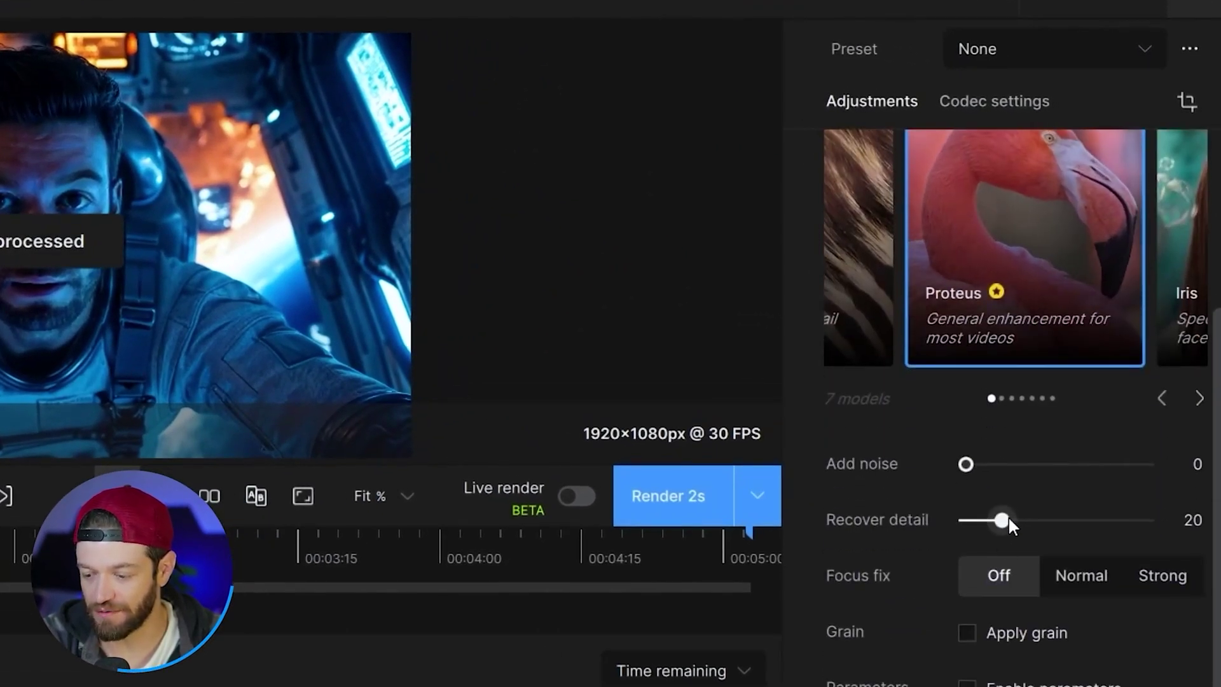
scroll(1033, 496, "down", 2)
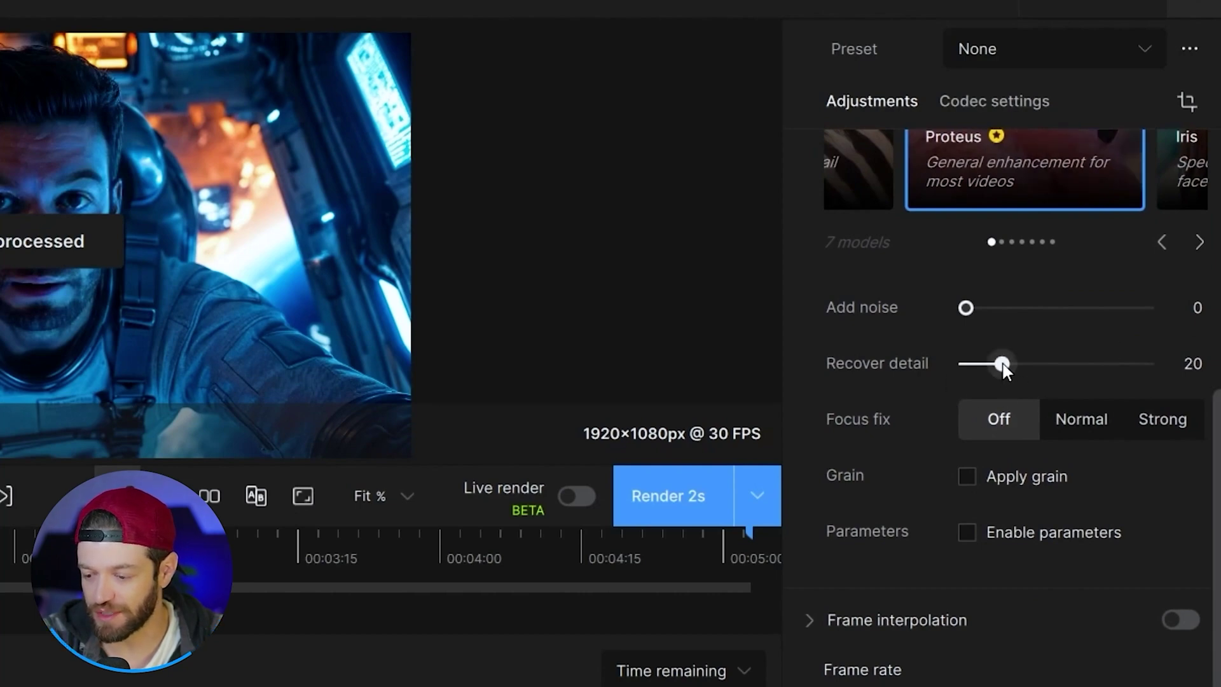
left_click_drag(1002, 363, 1147, 364)
scroll(1060, 365, "down", 1)
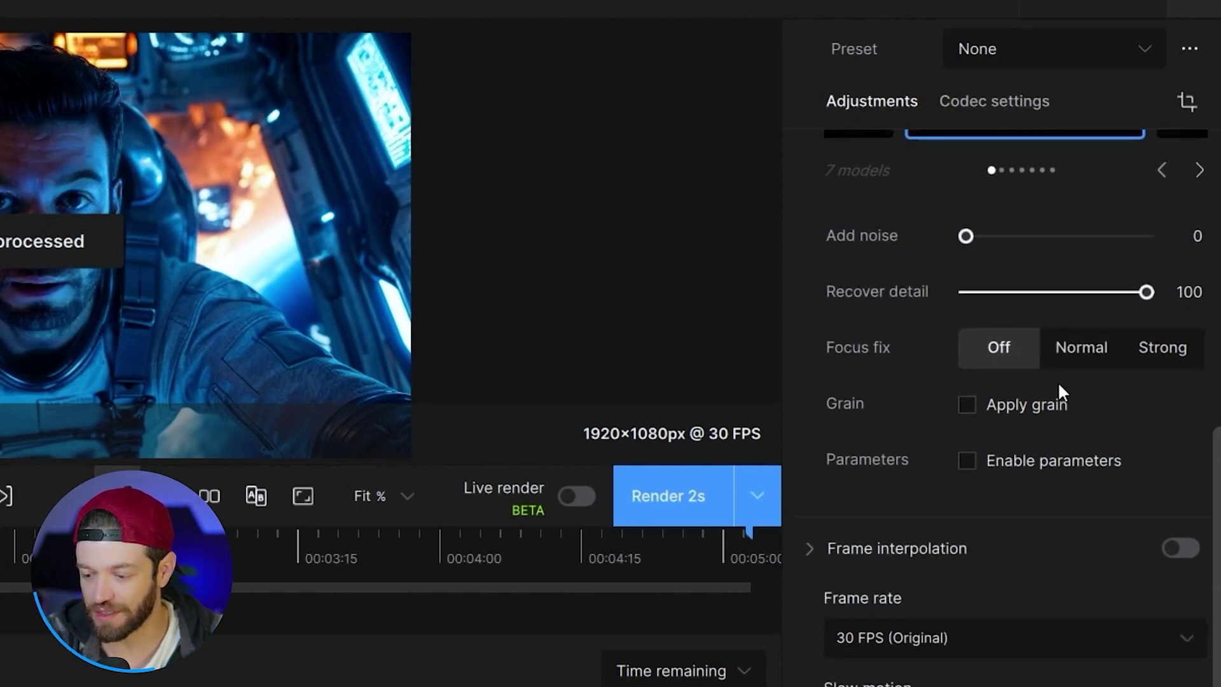
- Enable parameters, raise Fix compression to 100, and set the frame rate to 60 FPS
left_click(967, 439)
scroll(987, 437, "down", 3)
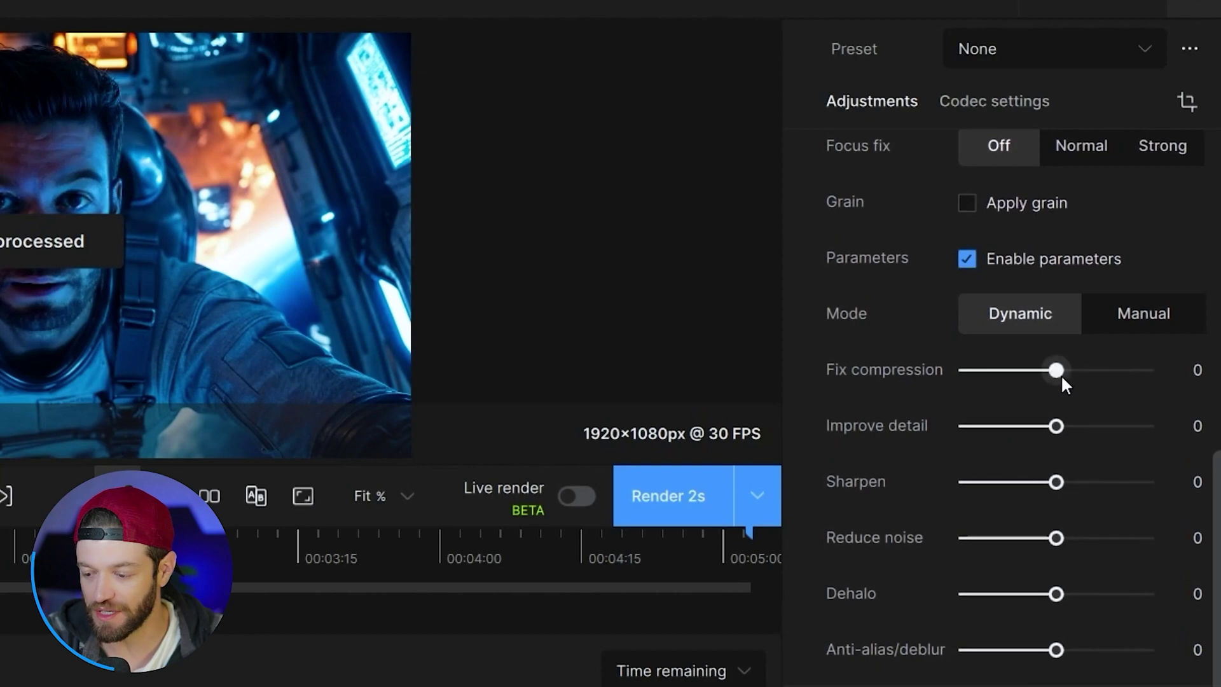
left_click_drag(1056, 370, 1146, 370)
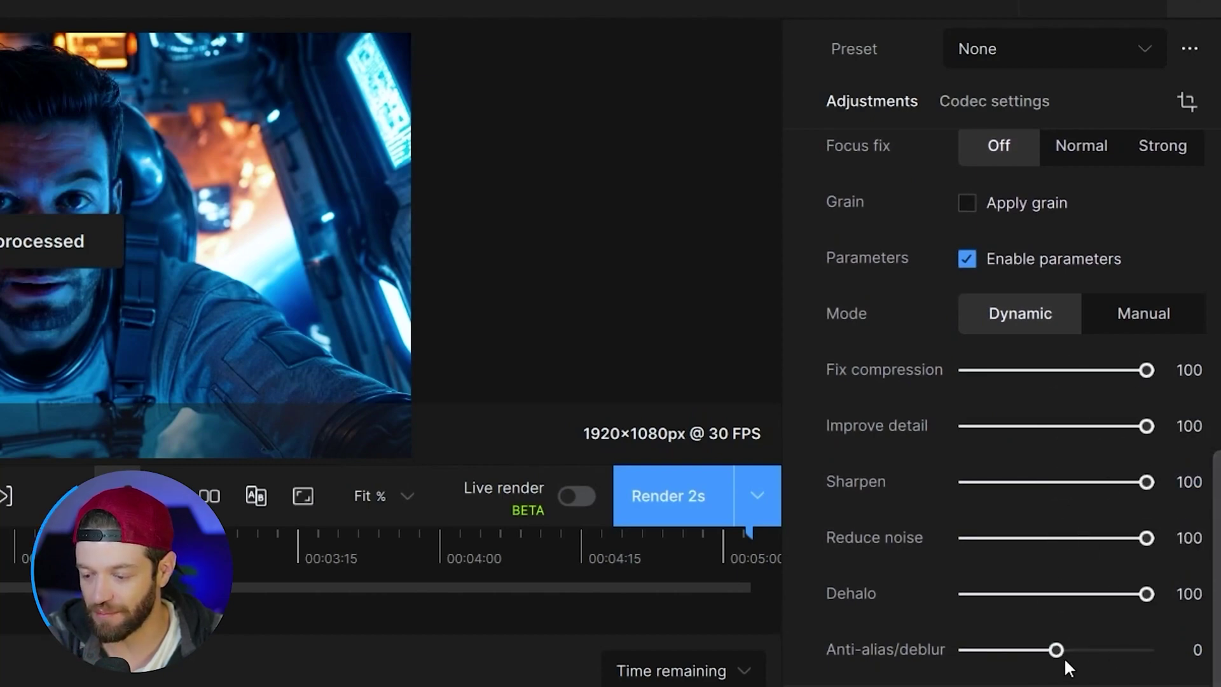
scroll(823, 512, "down", 5)
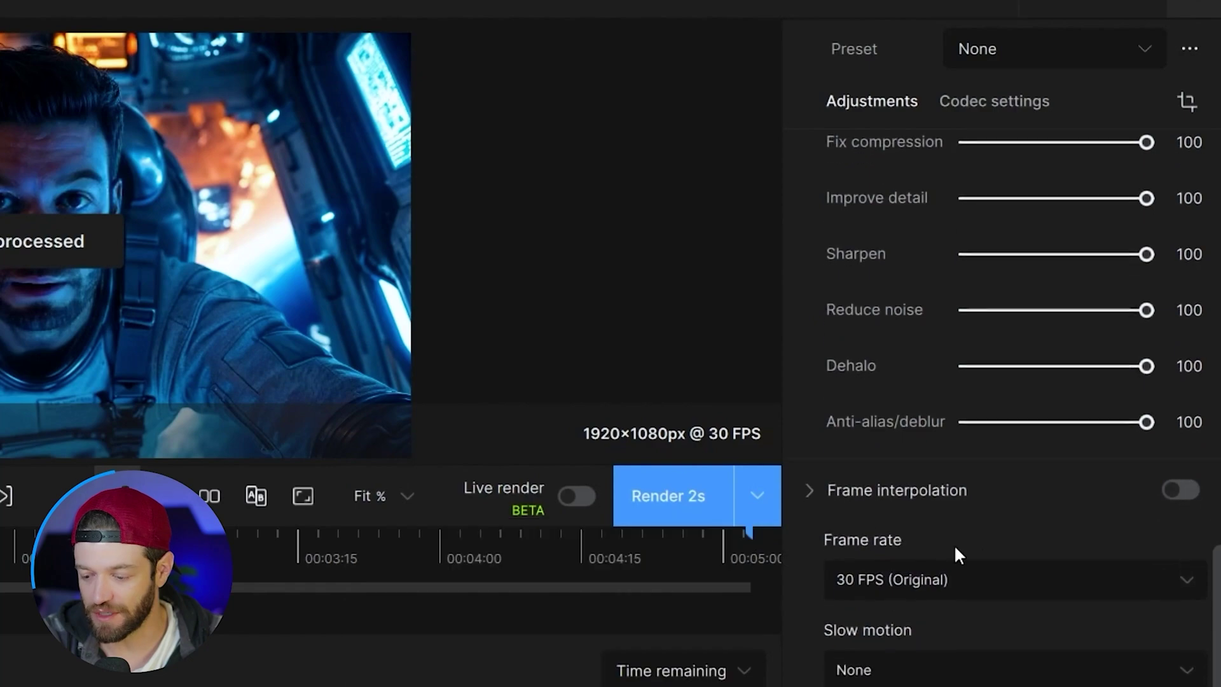
left_click(1038, 504)
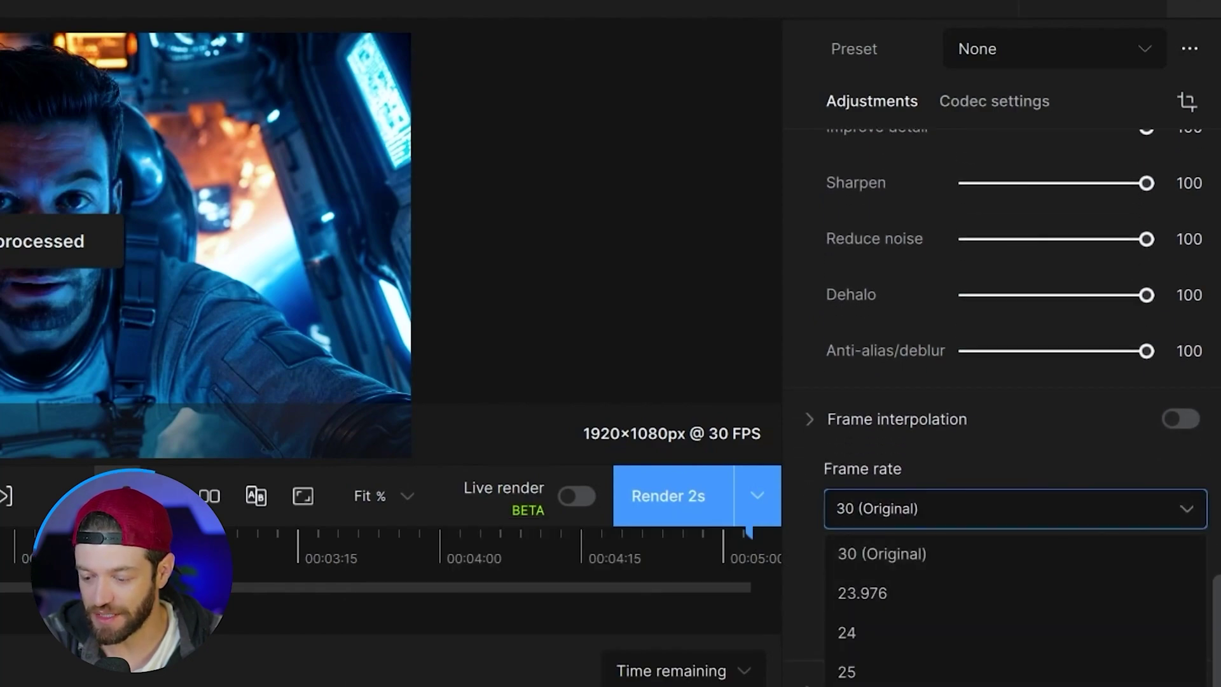
left_click(890, 578)
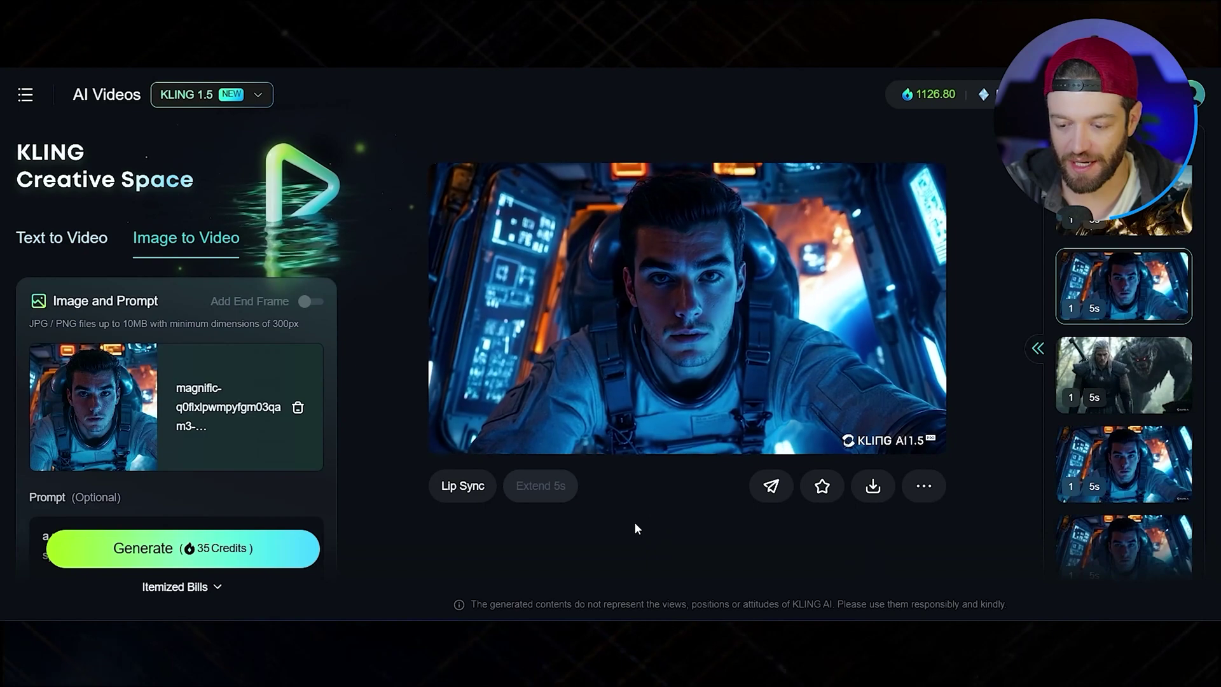
- Lip-sync the astronaut video to an uploaded local audio file and replay the 5-second result
left_click(461, 502)
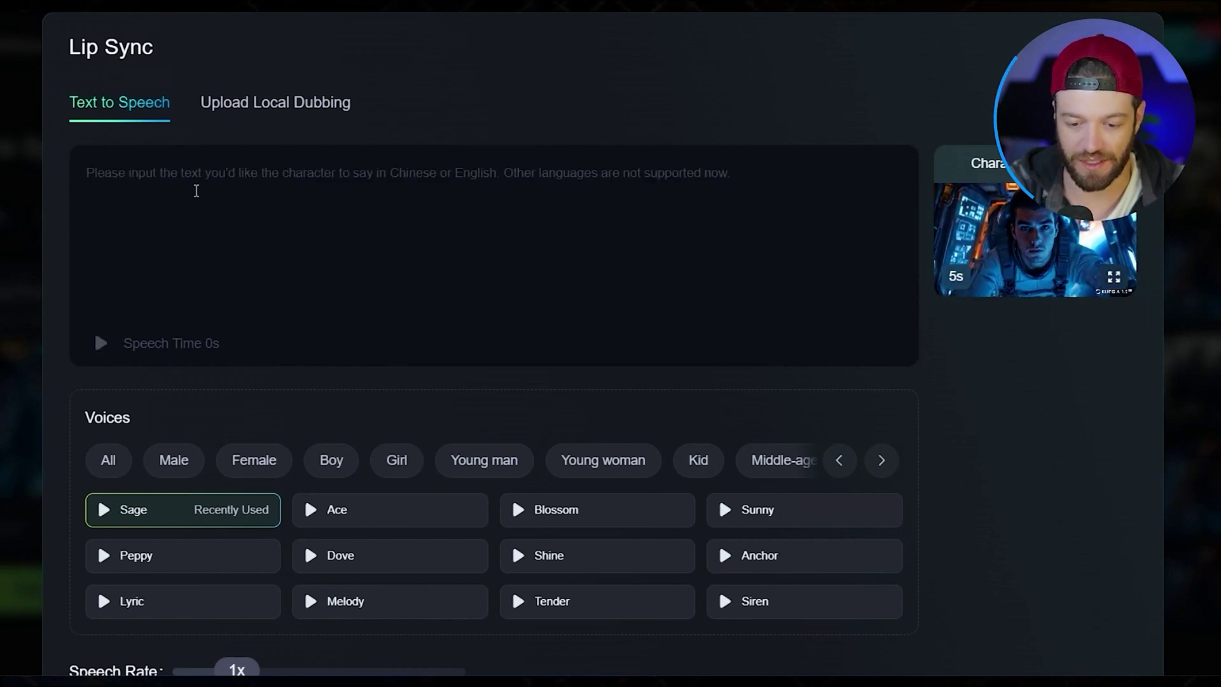
left_click(289, 109)
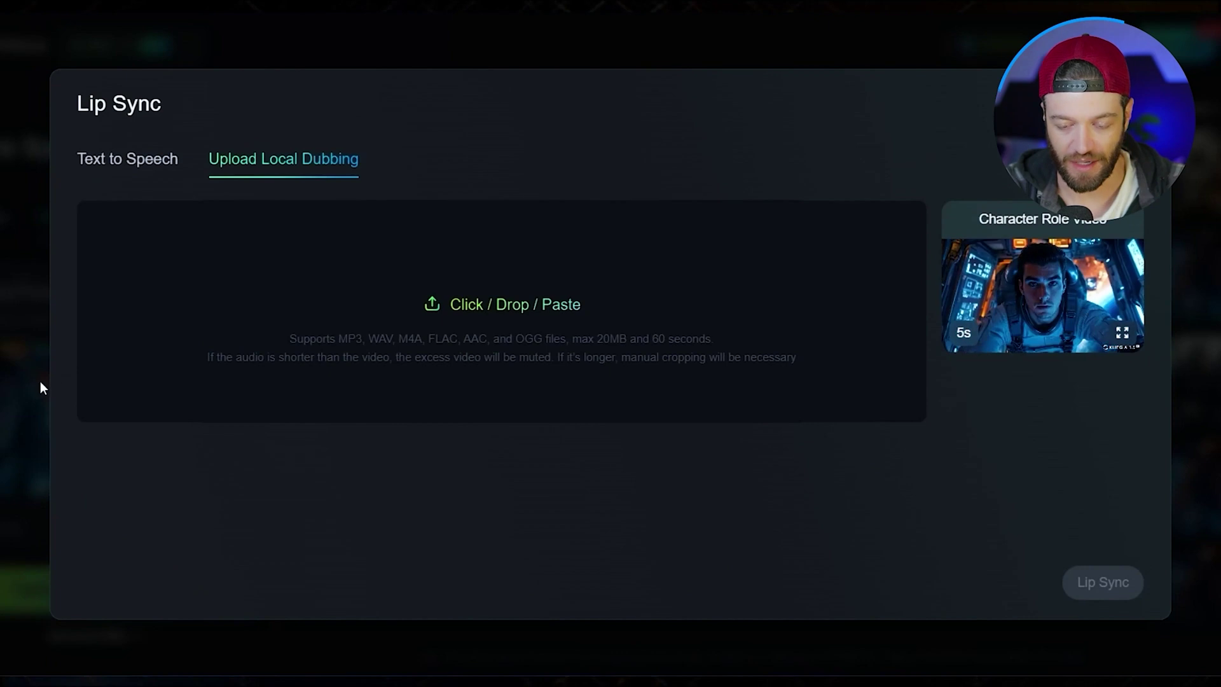
left_click_drag(445, 684, 414, 308)
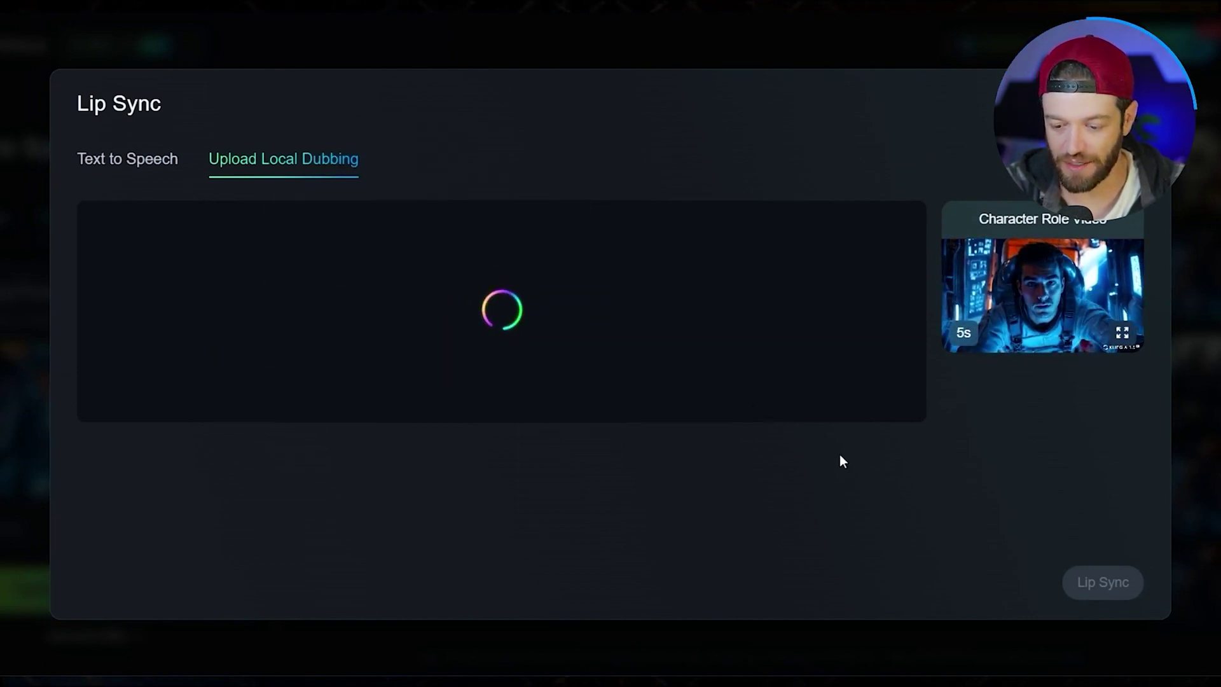
left_click(1057, 582)
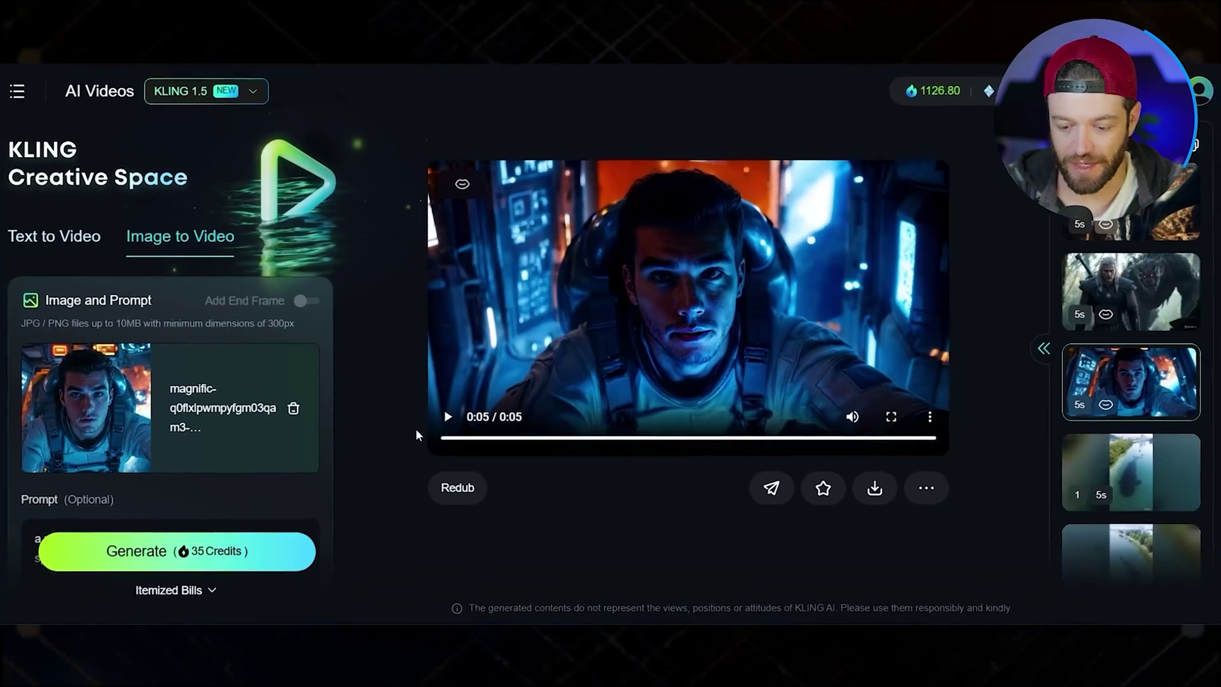
left_click(450, 417)
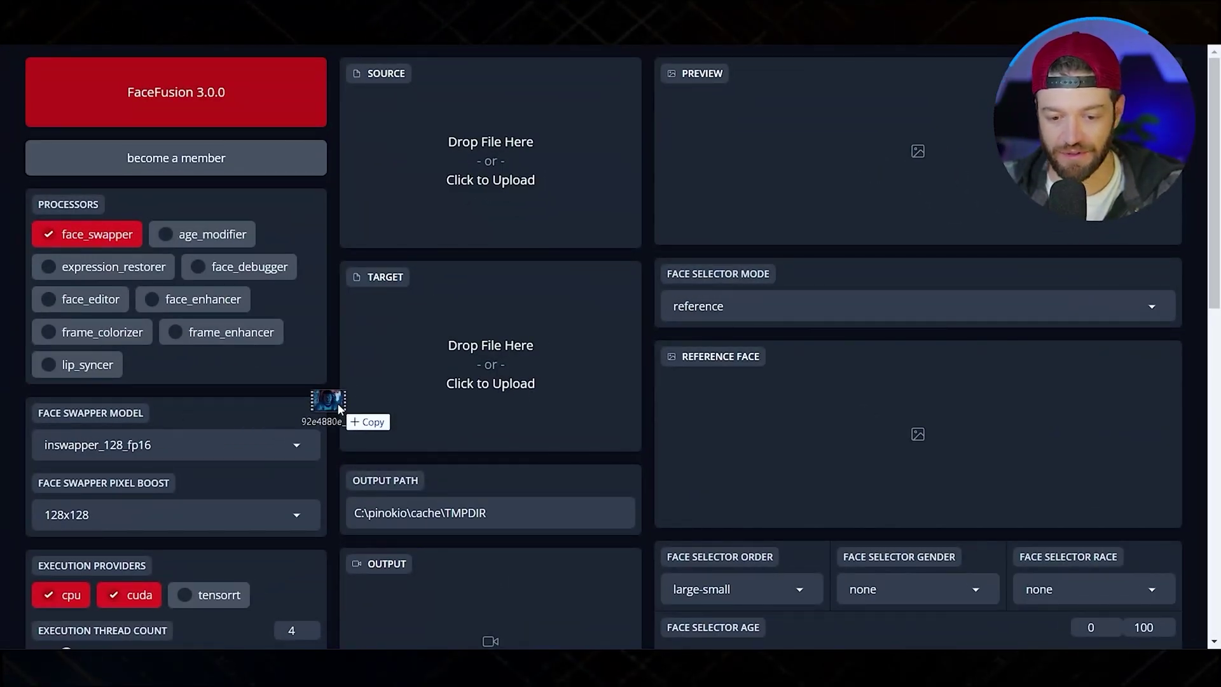
- Load the astronaut video as target and audio 1.mp3 as source, replacing face_swapper with lip_syncer
left_click_drag(461, 405, 444, 341)
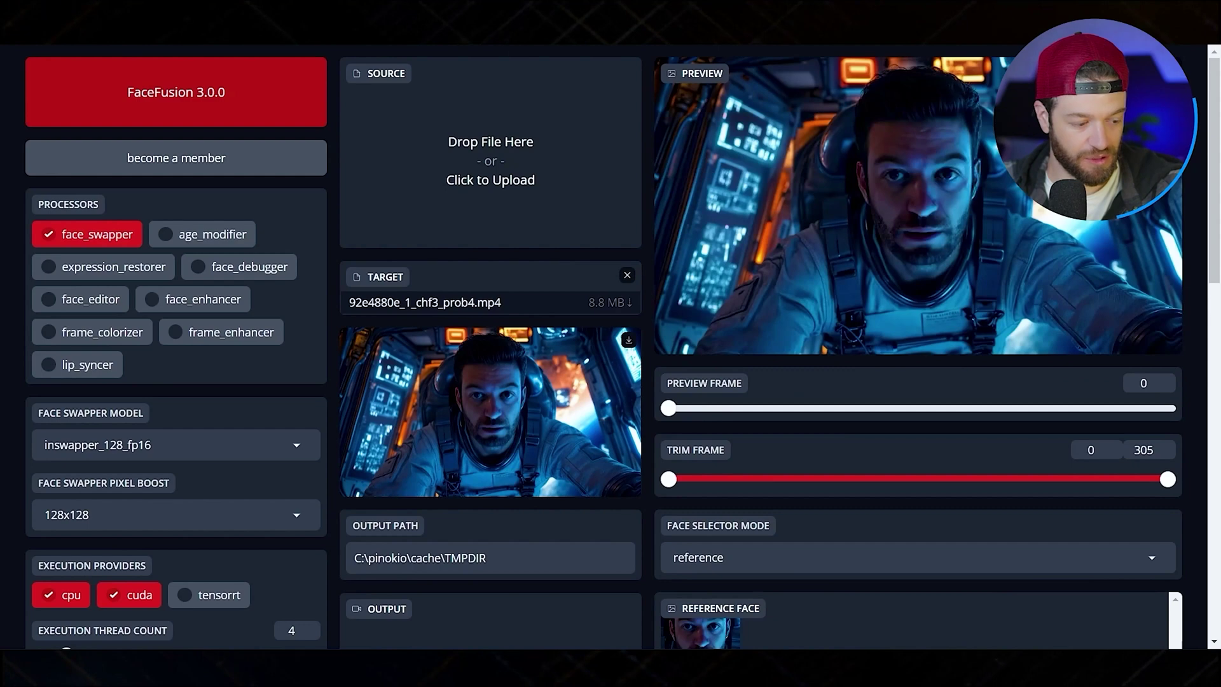
left_click_drag(0, 540, 464, 178)
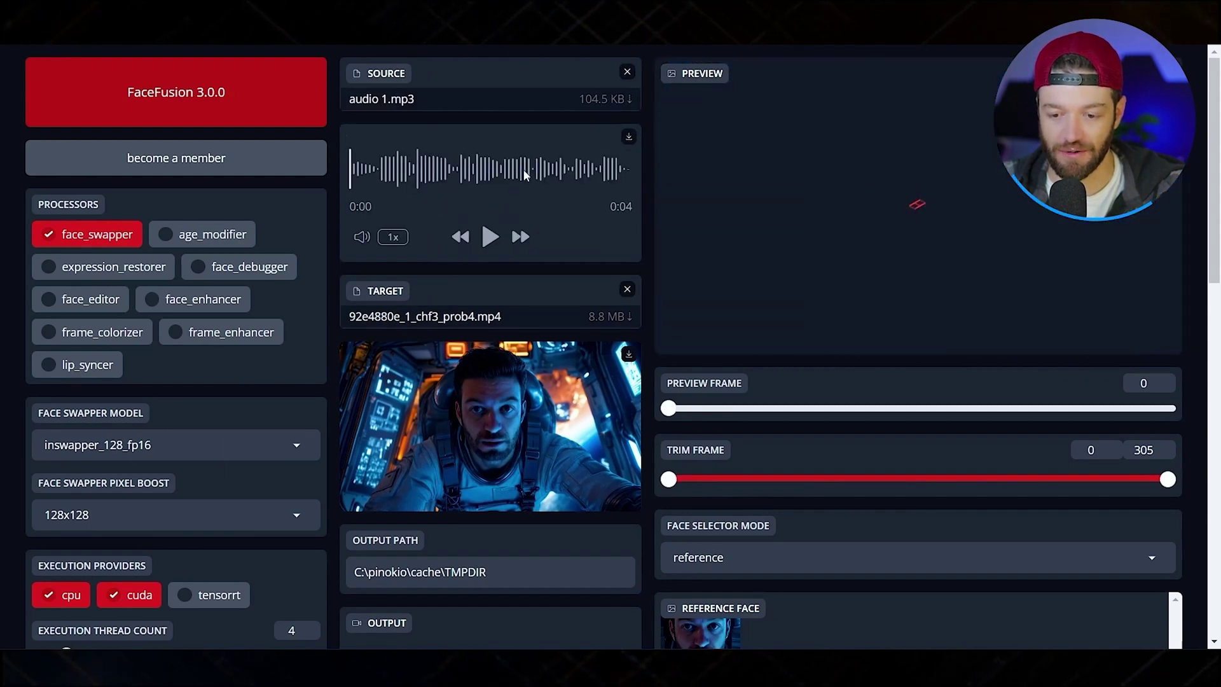
left_click(49, 236)
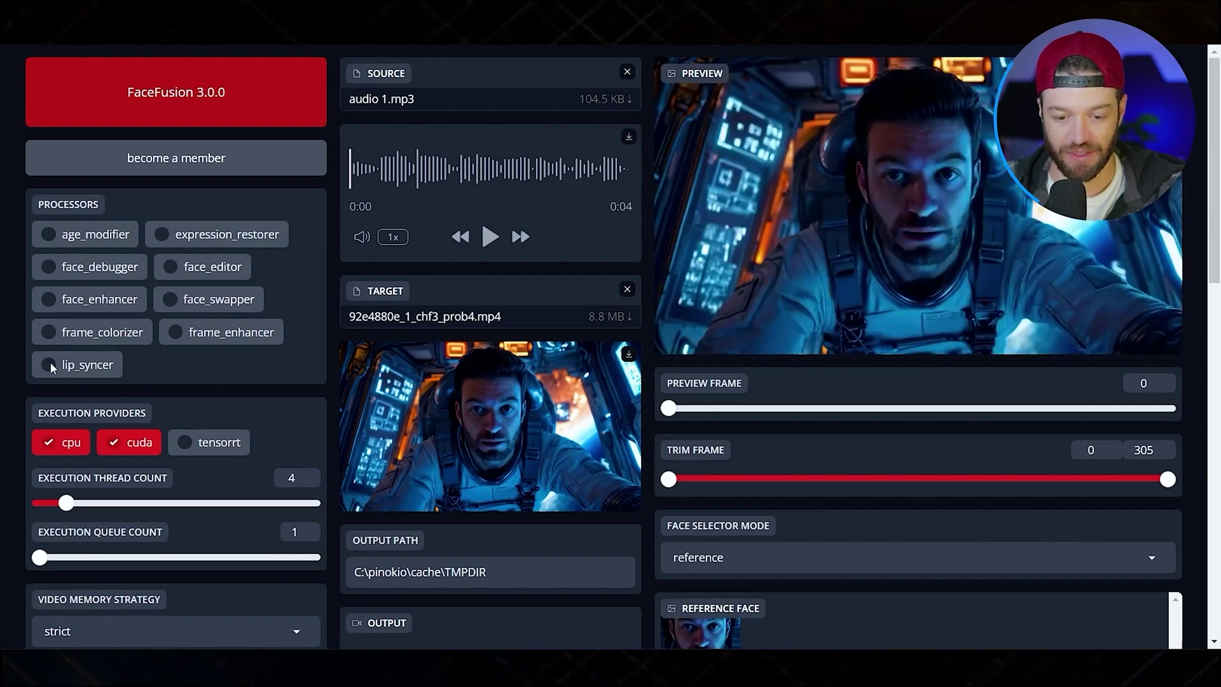
left_click(51, 362)
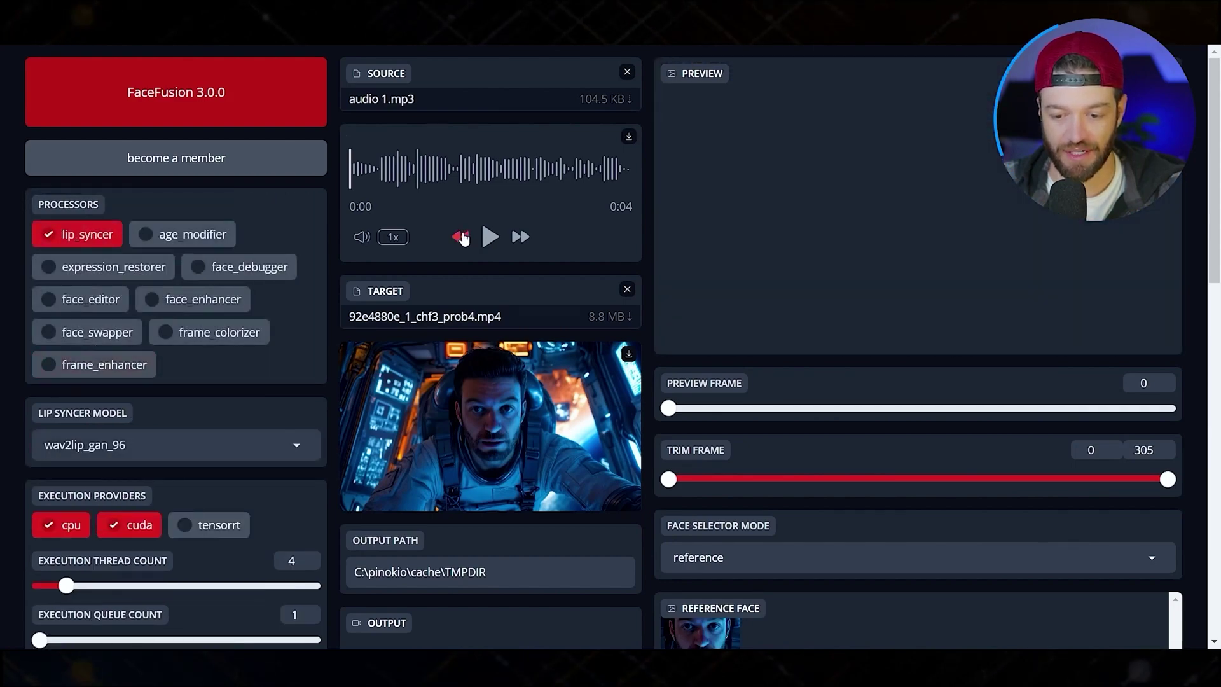
- Run the lip-sync processing and play the 5-second output video
scroll(470, 202, "down", 12)
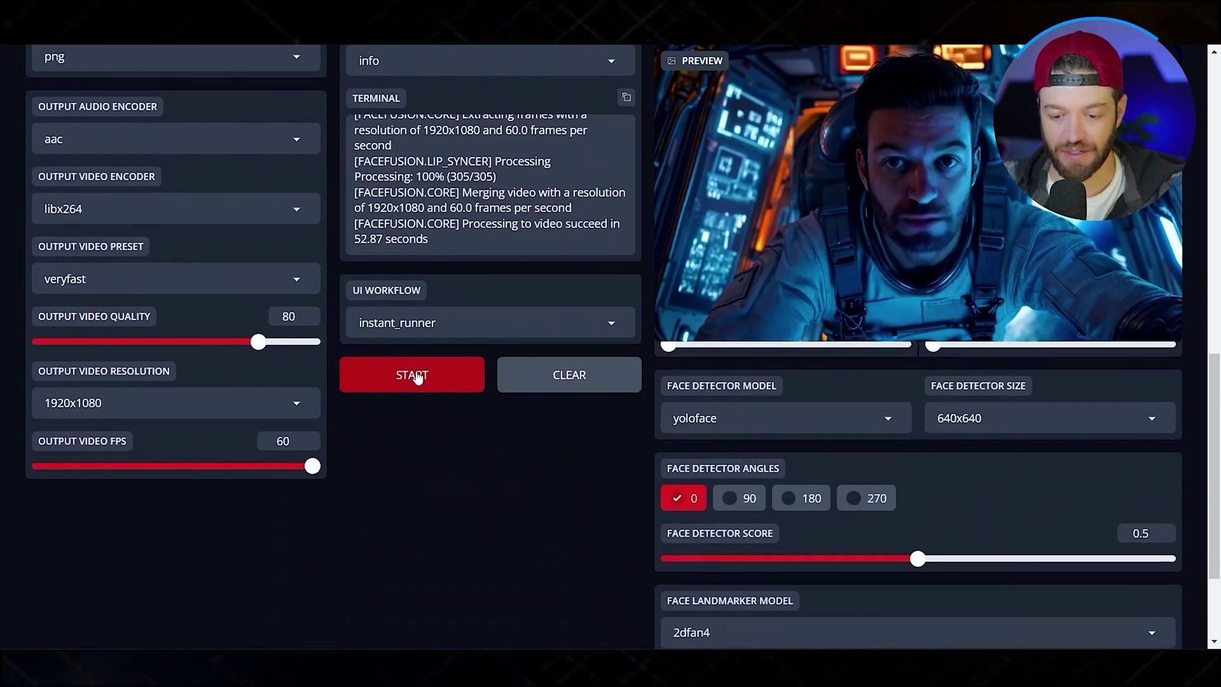
left_click(412, 375)
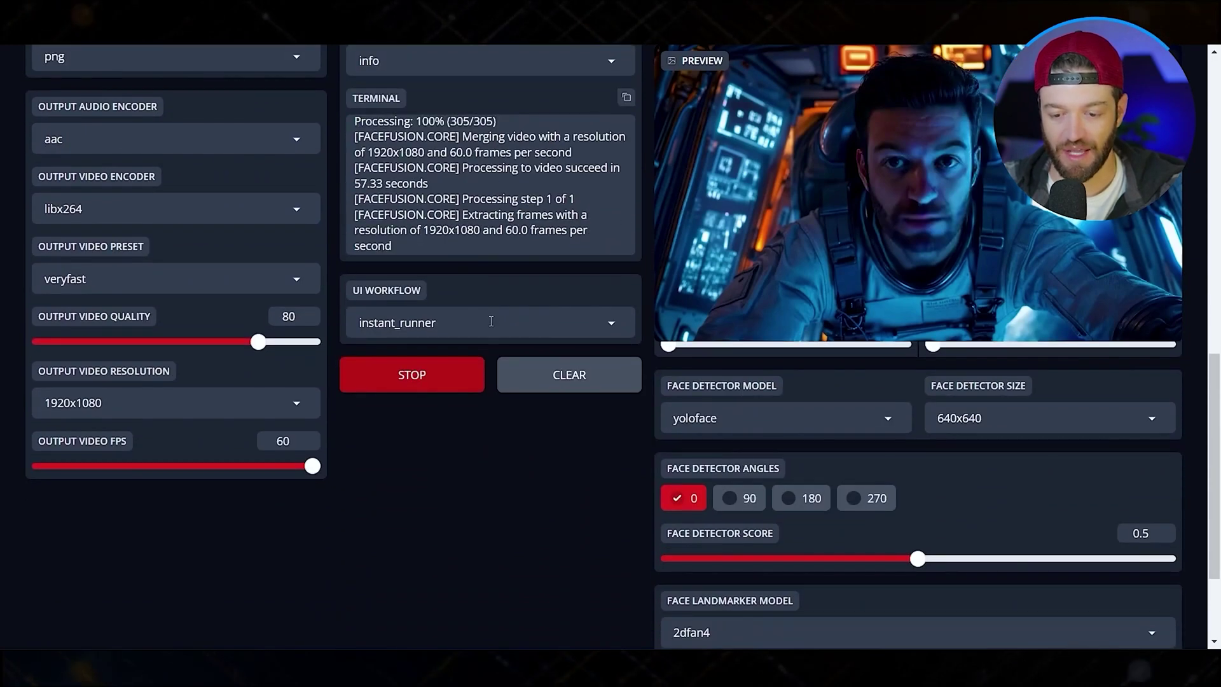
scroll(521, 354, "up", 8)
scroll(521, 381, "up", 2)
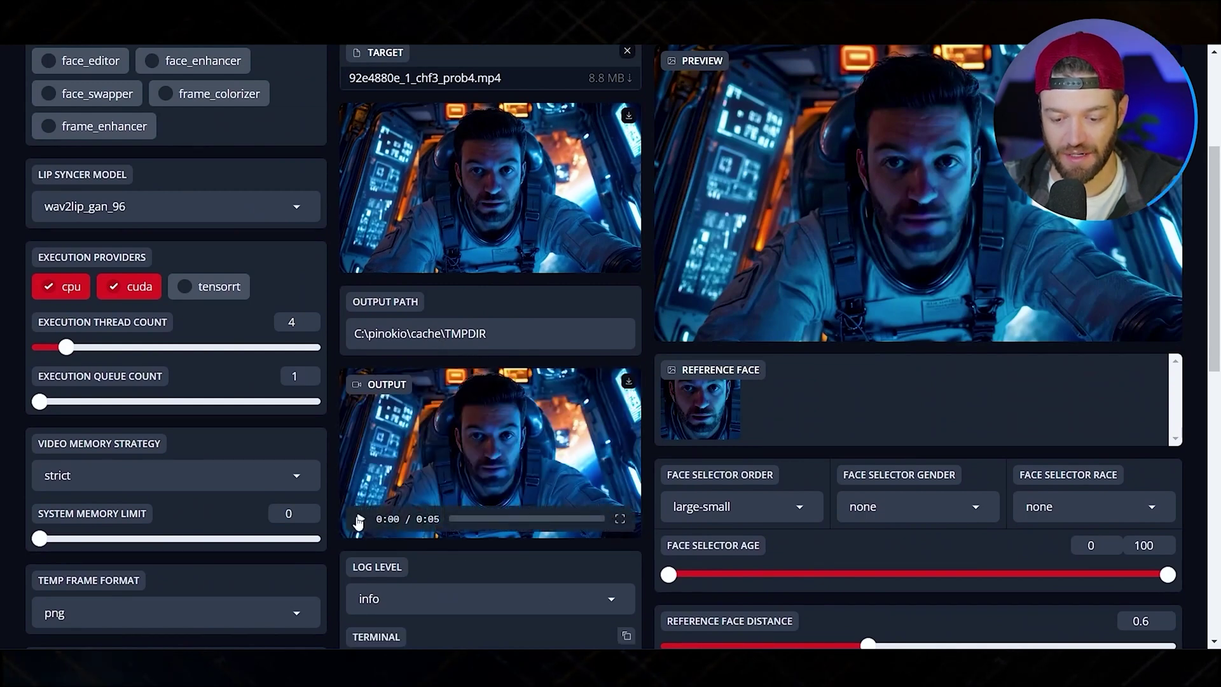
left_click(359, 520)
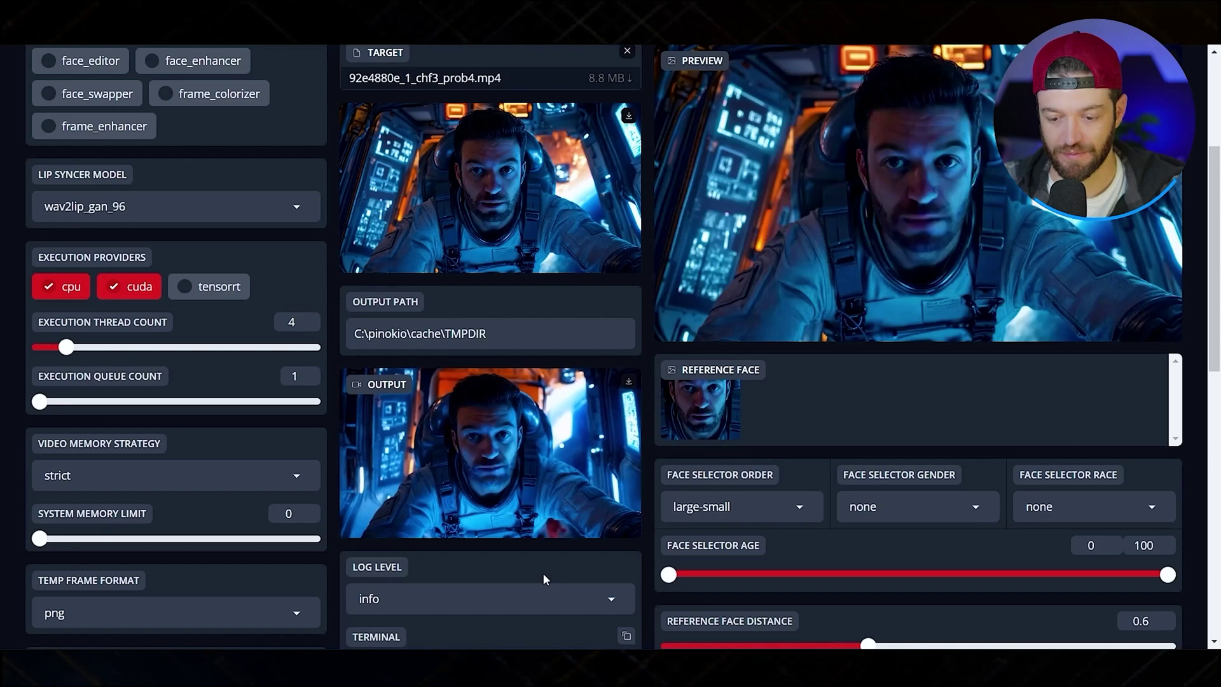
left_click(360, 523)
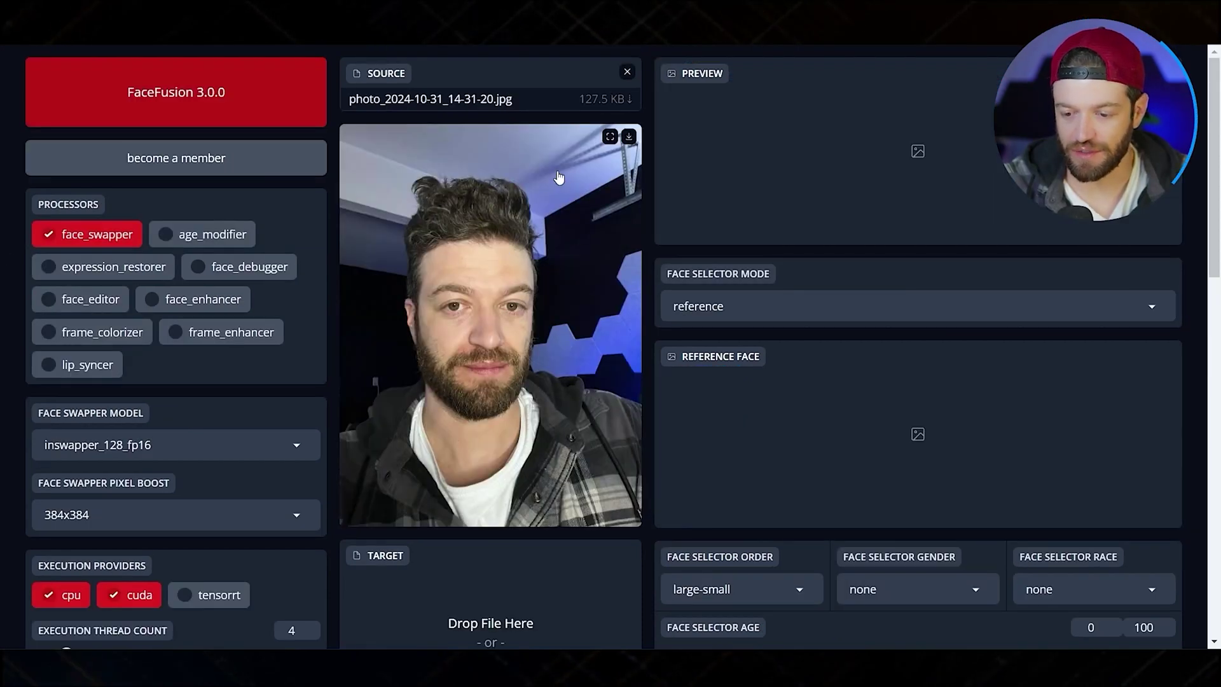
- Replace the selfie source with the baby photo
left_click(629, 75)
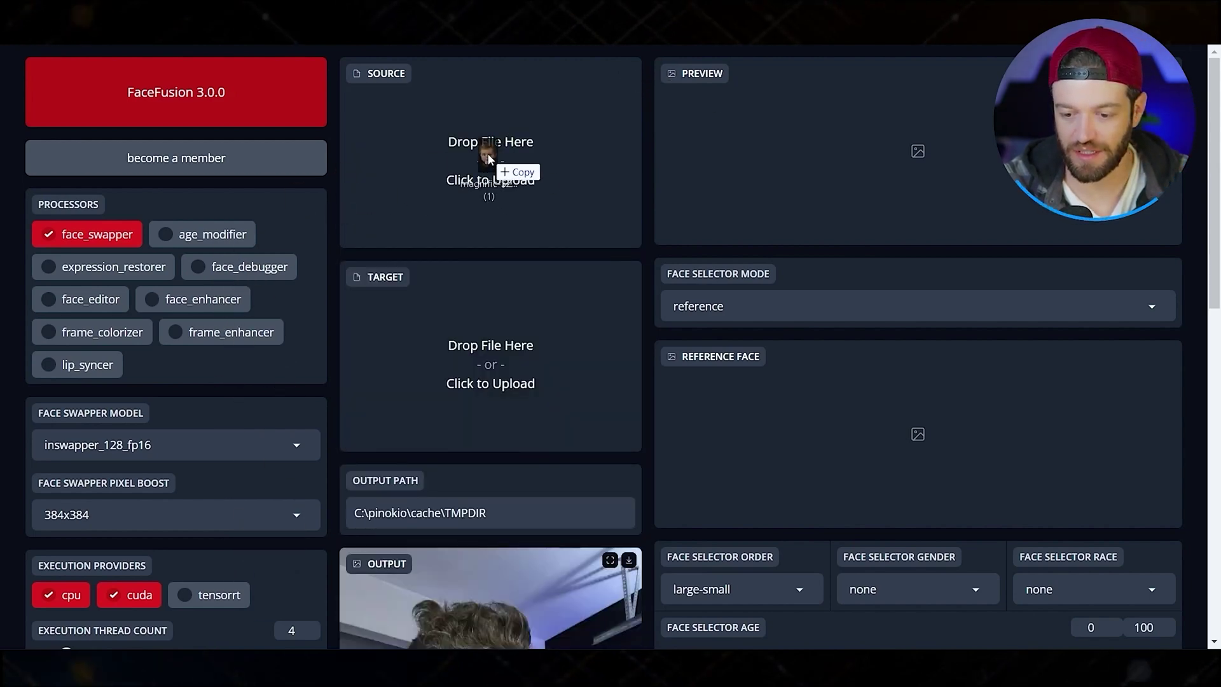
left_click_drag(489, 159, 489, 160)
scroll(450, 282, "down", 3)
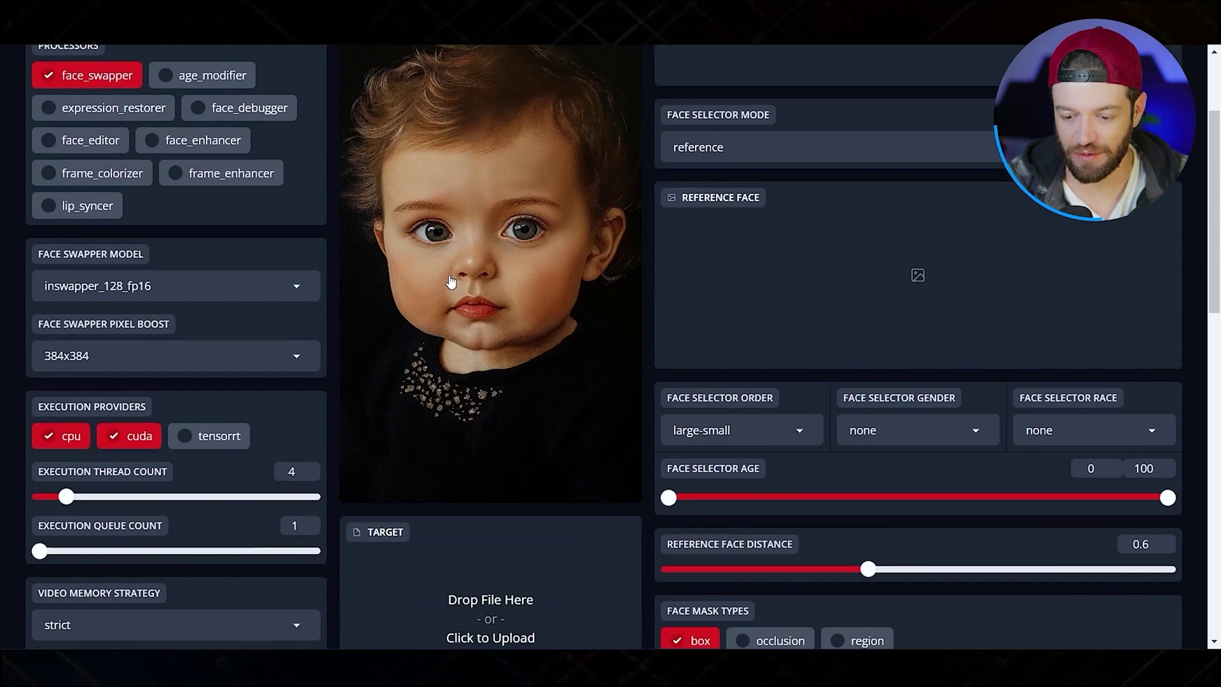
scroll(523, 232, "up", 1)
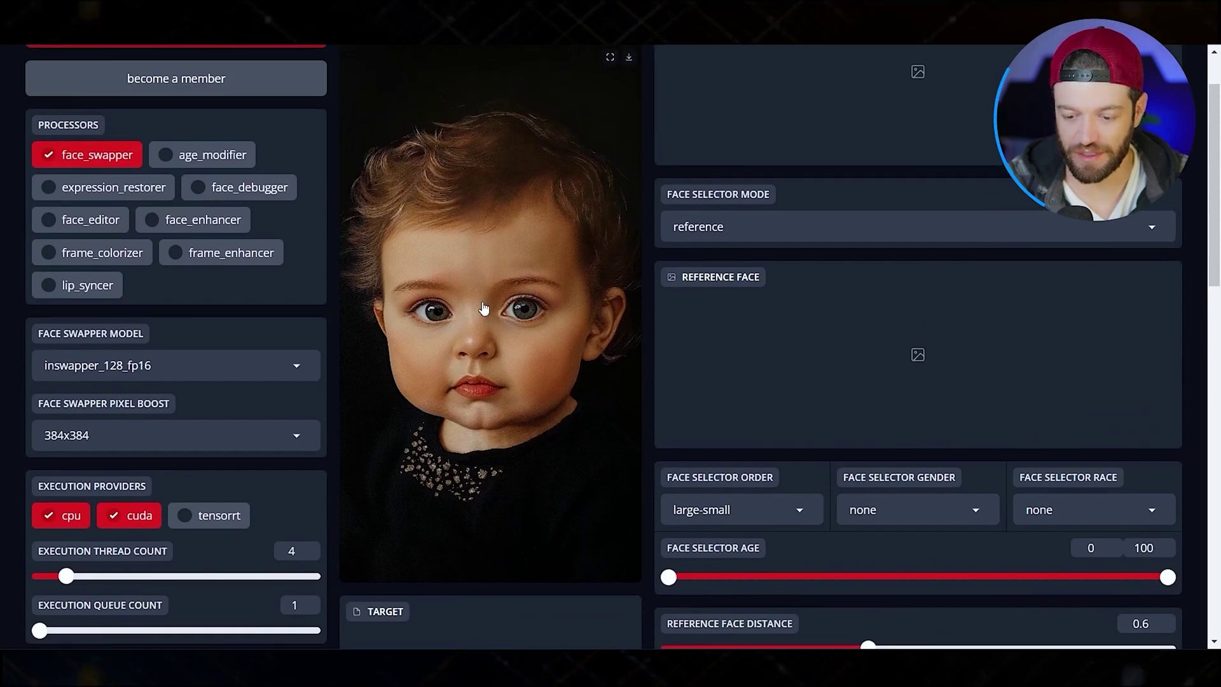
scroll(483, 308, "down", 1)
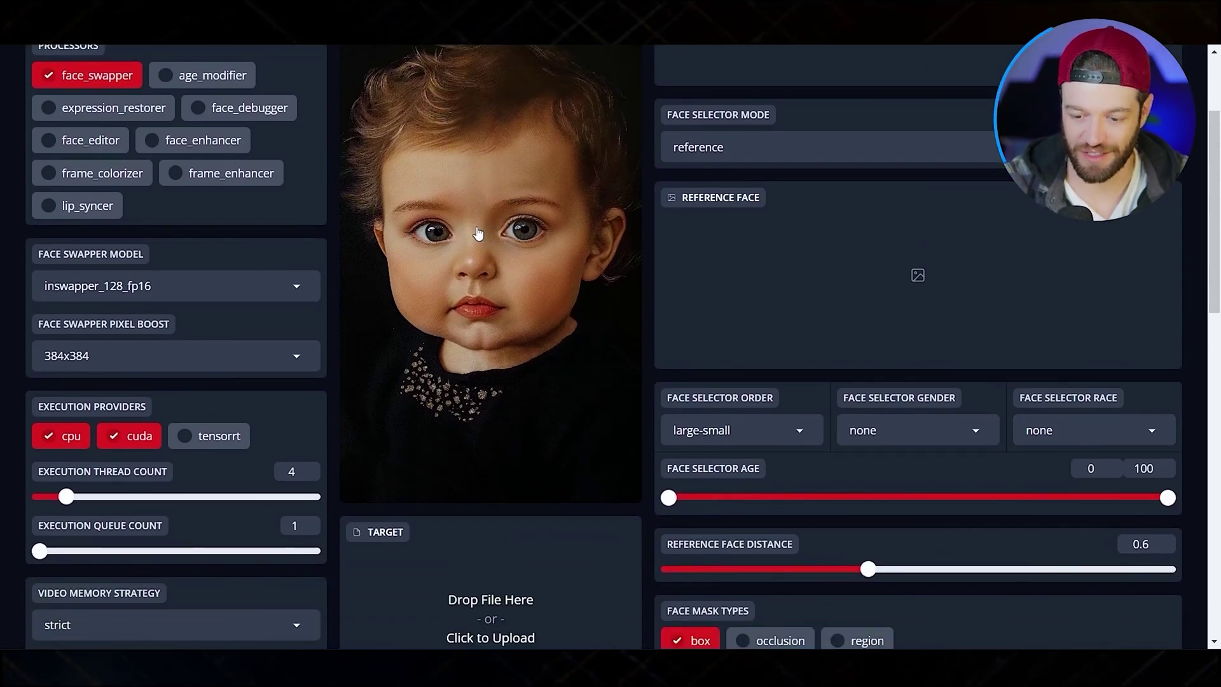
scroll(460, 203, "down", 1)
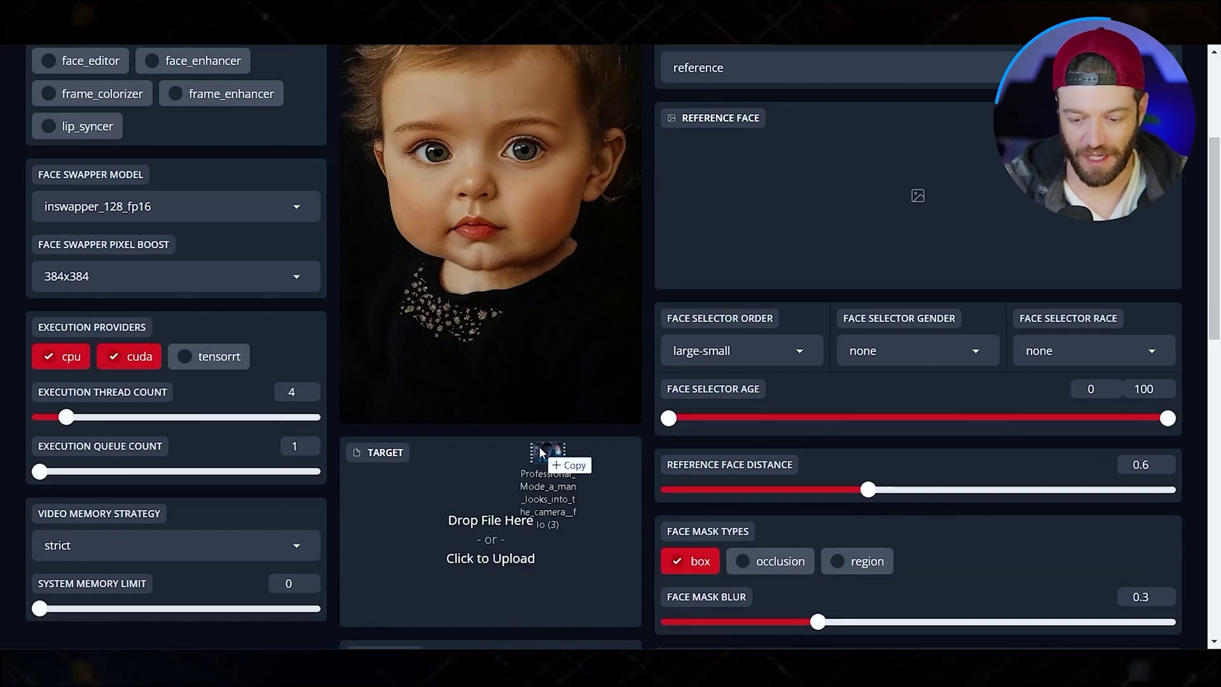
- Load the astronaut cockpit video as the target and review the baby-face swap preview
left_click_drag(545, 463, 505, 496)
scroll(511, 387, "down", 4)
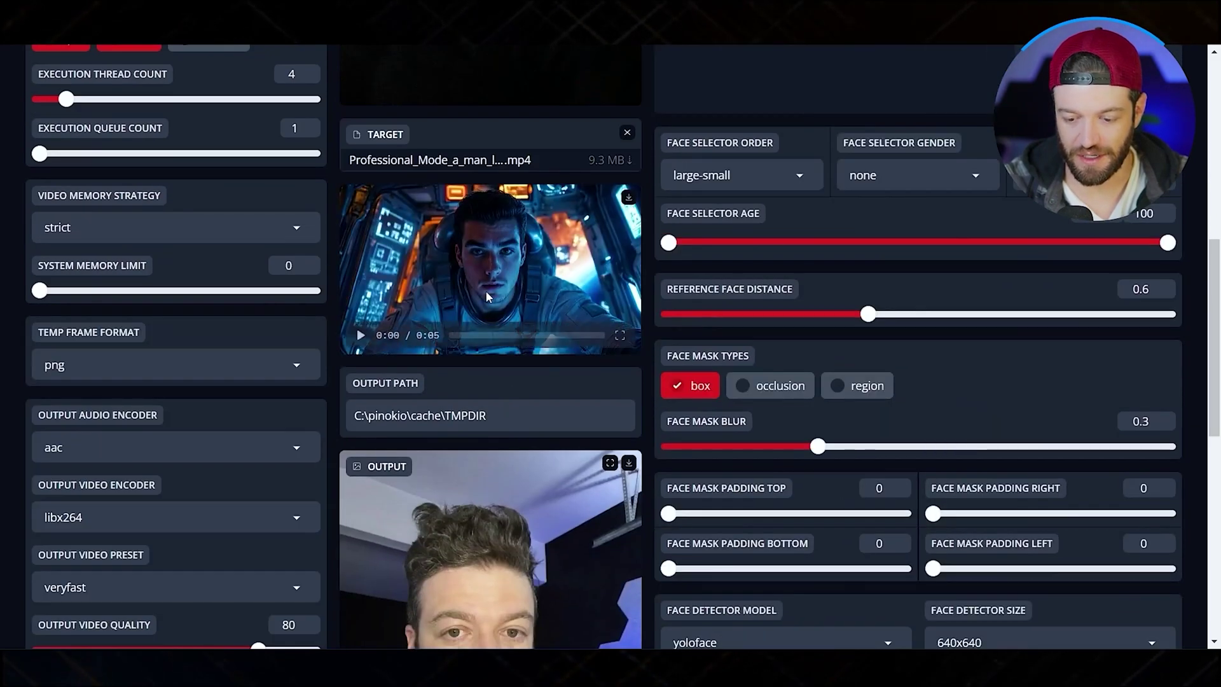
scroll(503, 190, "up", 7)
scroll(489, 136, "down", 5)
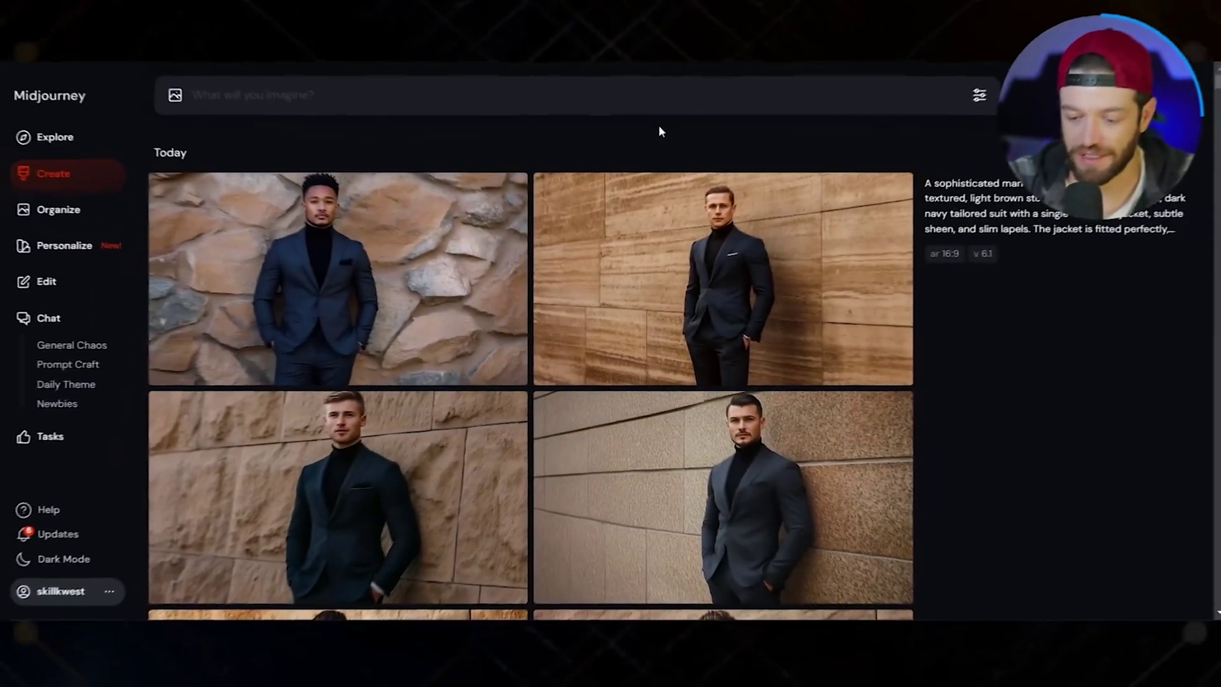
- Find the suited man against the stone wall in the gallery and open it full view
scroll(657, 131, "down", 2)
scroll(655, 139, "down", 2)
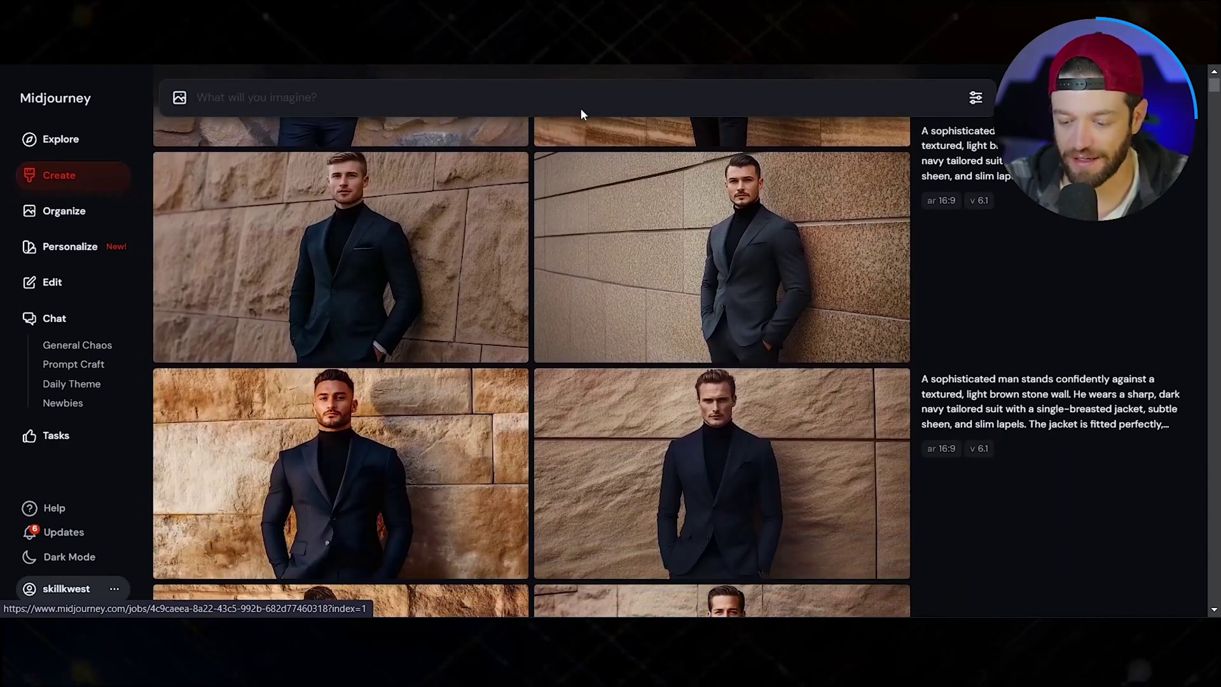
scroll(556, 175, "down", 5)
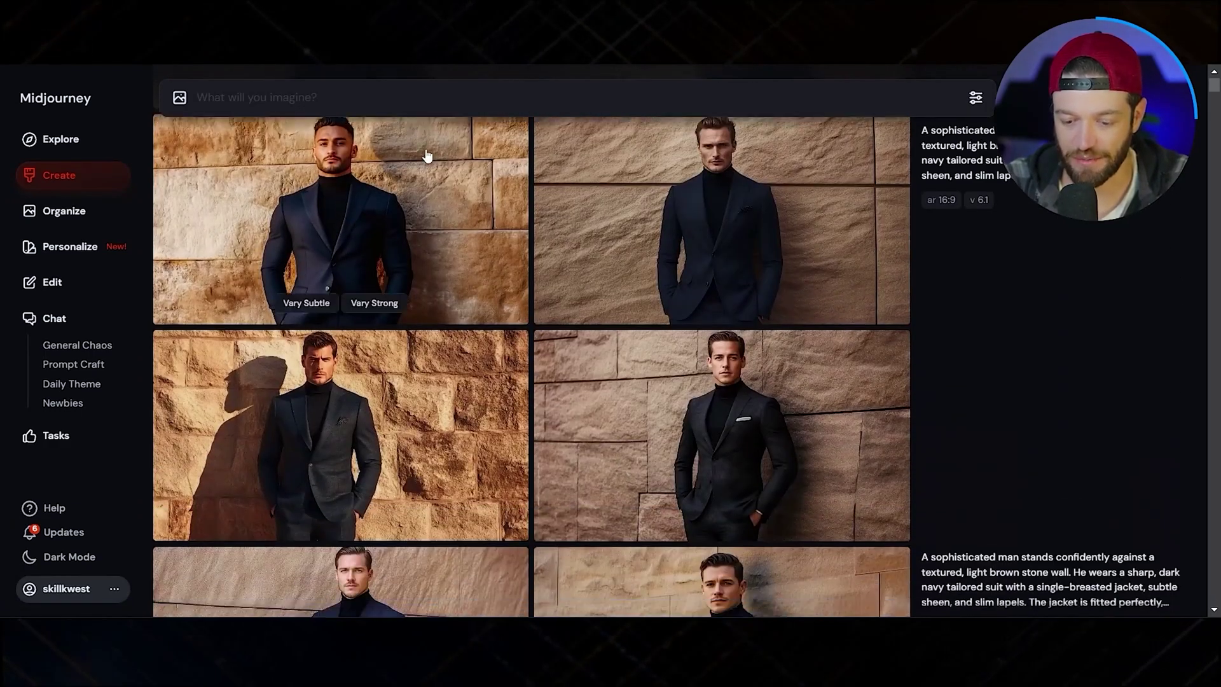
scroll(461, 134, "down", 2)
scroll(456, 142, "up", 3)
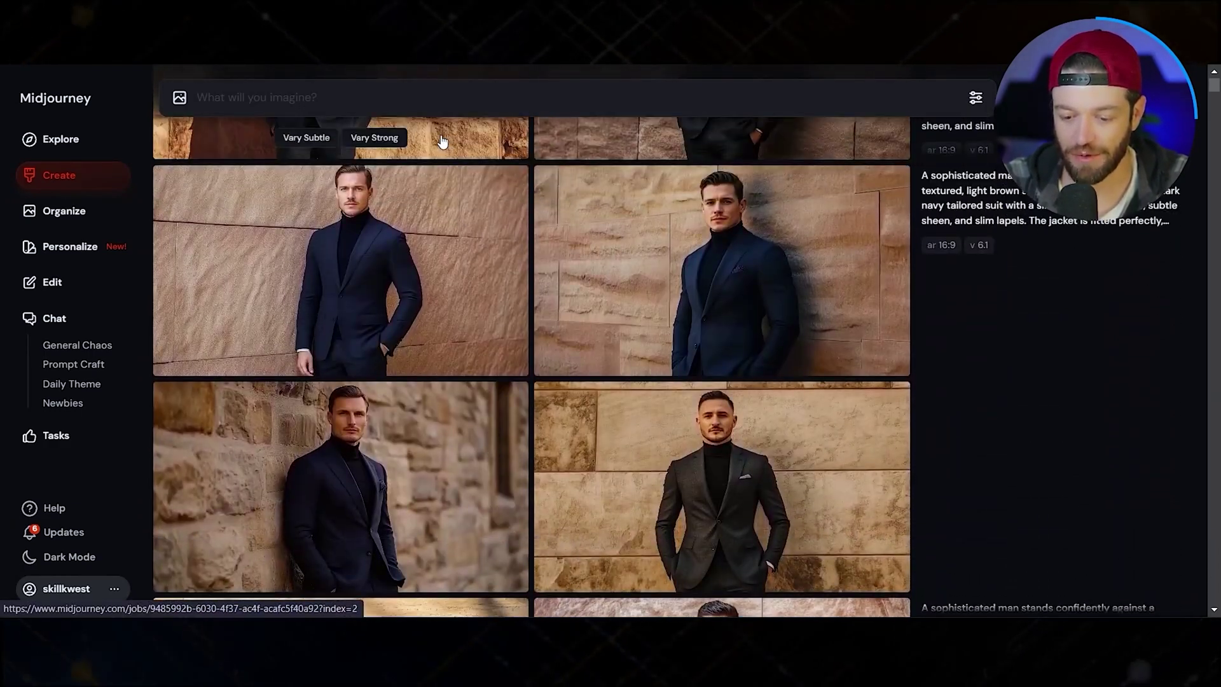
scroll(457, 165, "up", 5)
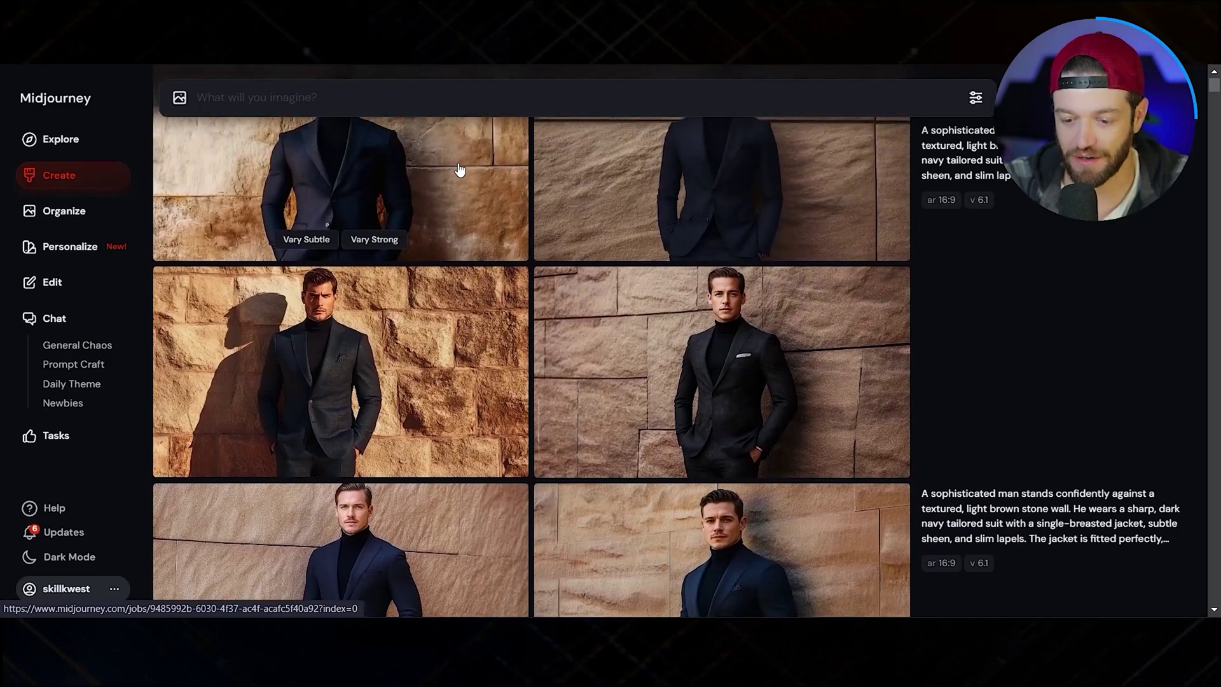
scroll(636, 213, "up", 3)
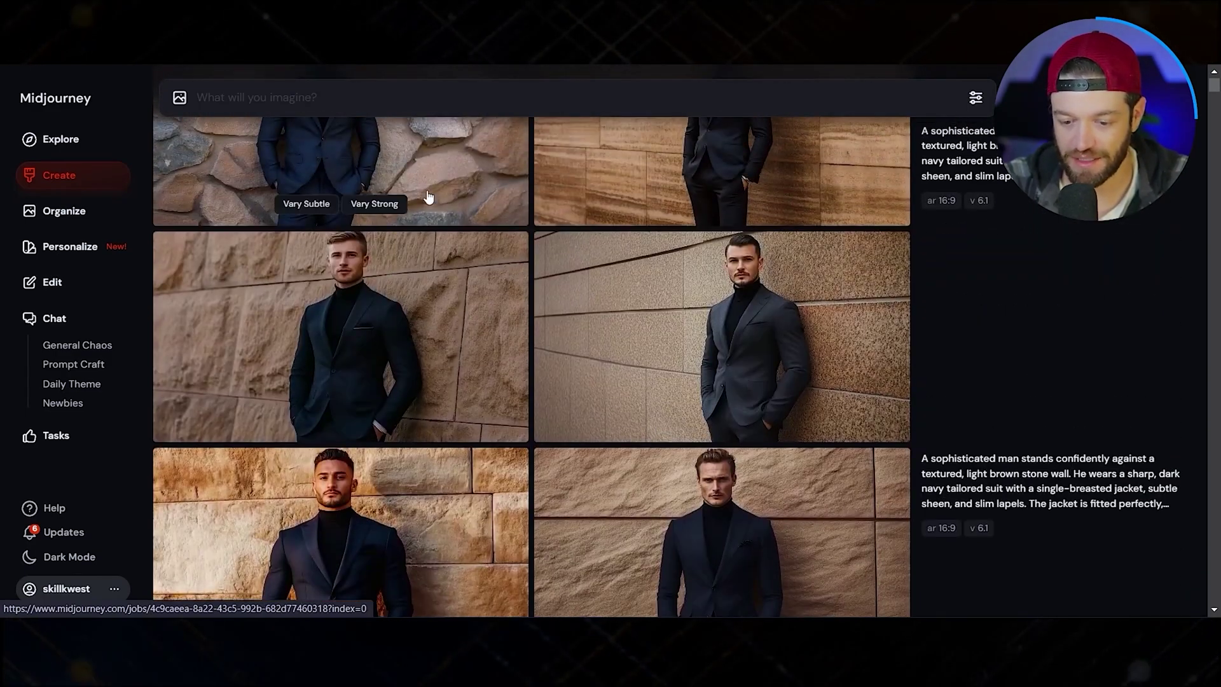
scroll(529, 271, "down", 1)
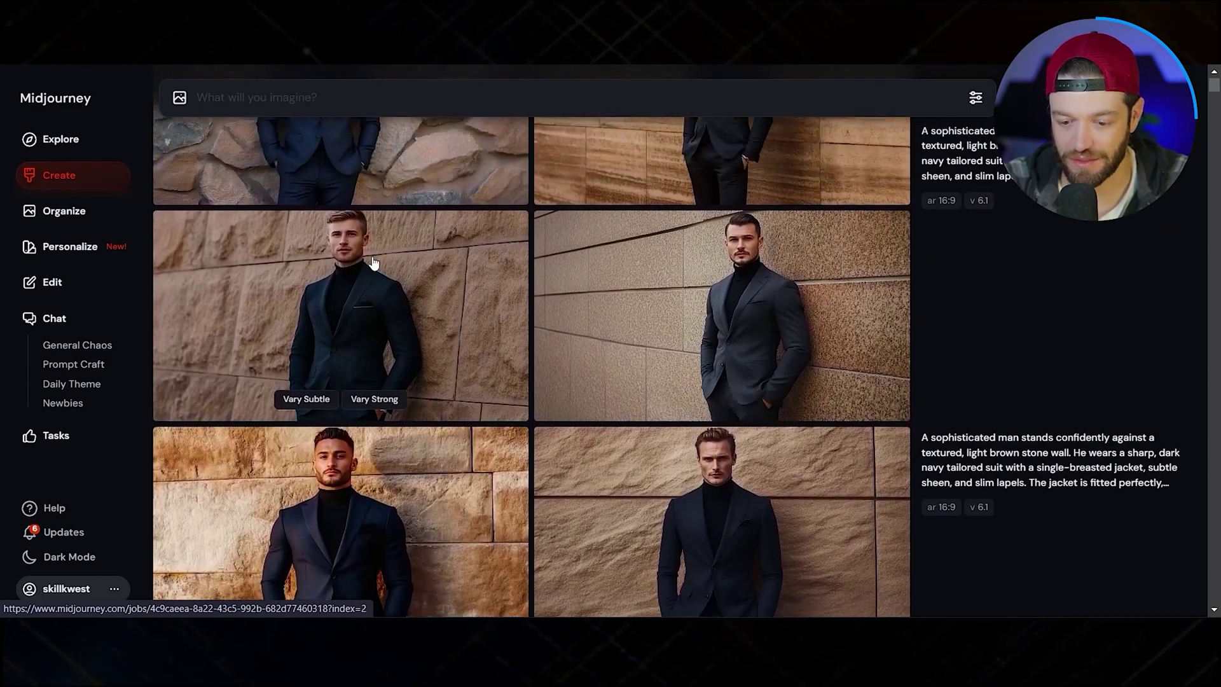
scroll(400, 291, "up", 1)
left_click(398, 288)
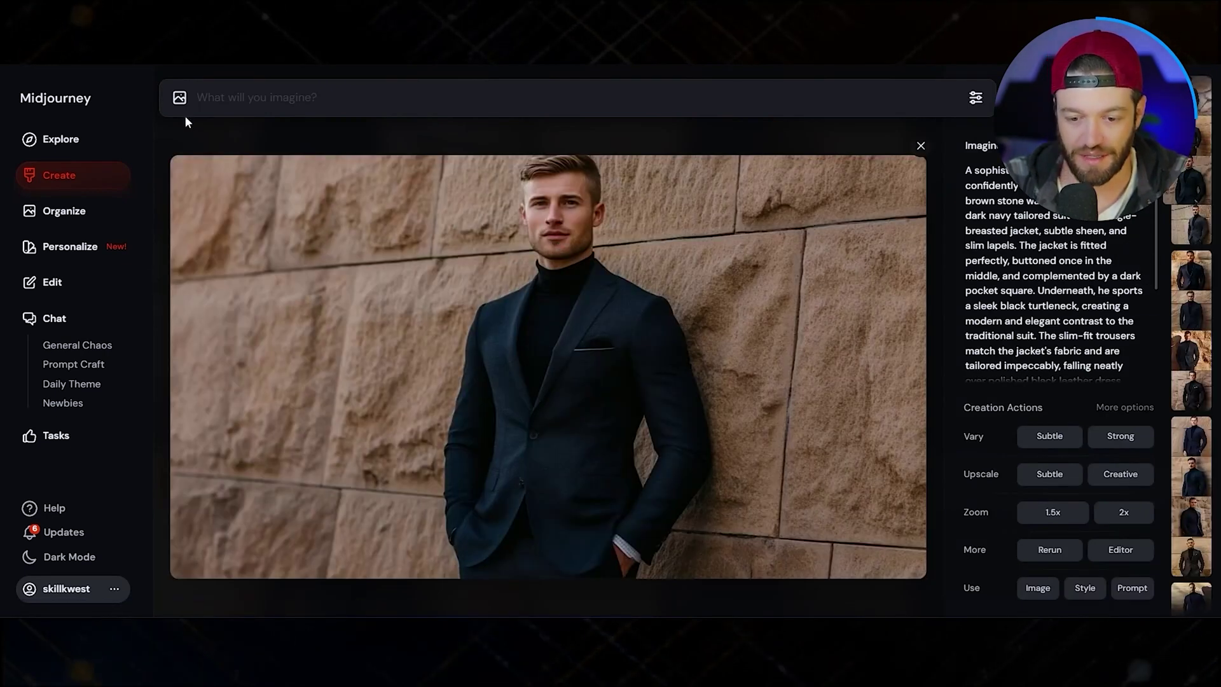
- Upload the downloaded suit PNG and attach it to the prompt as an image prompt
left_click(180, 99)
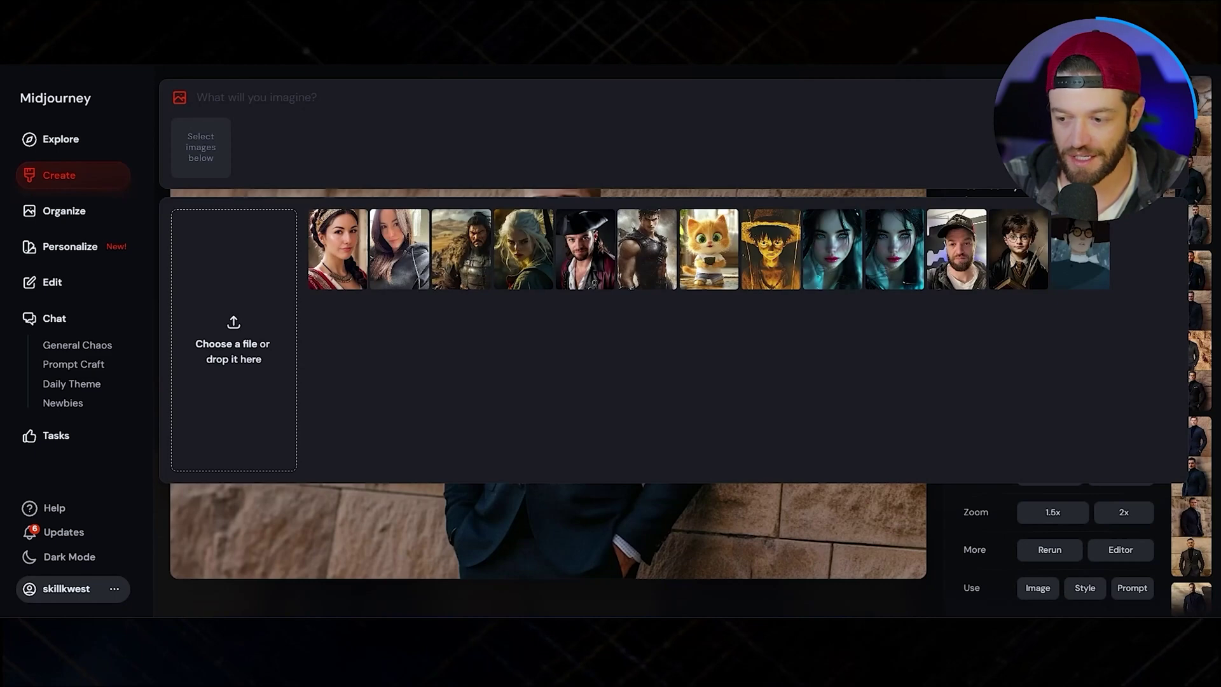
left_click_drag(973, 105, 251, 274)
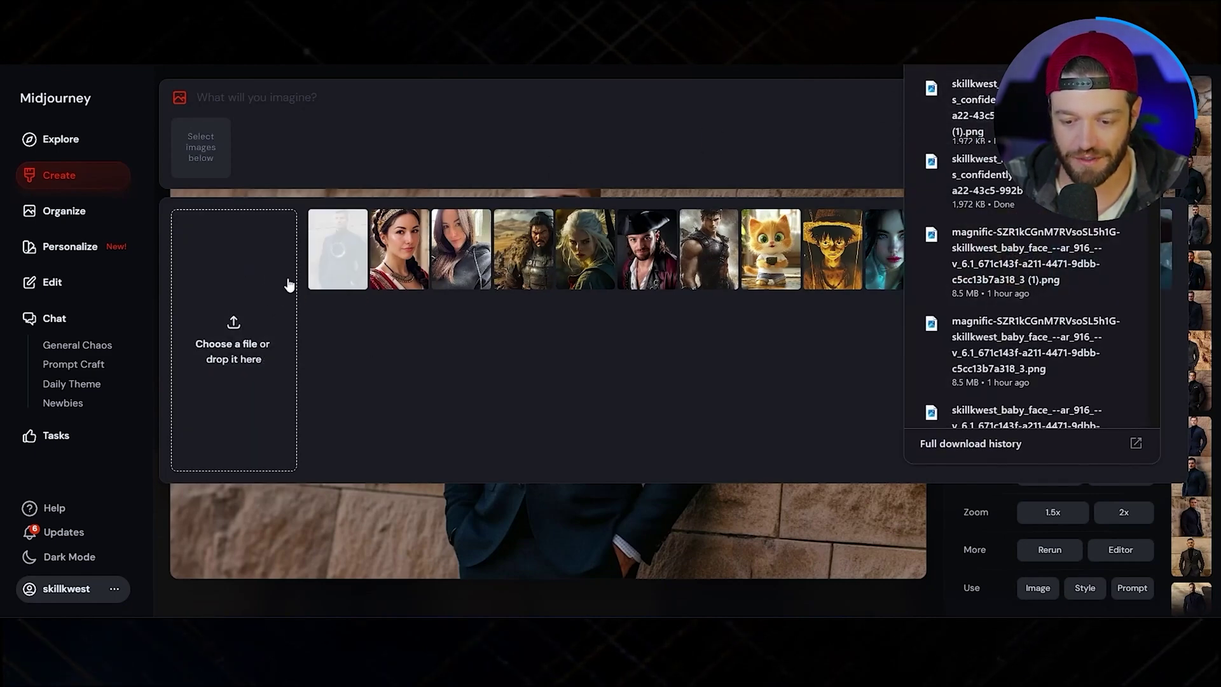
left_click(308, 271)
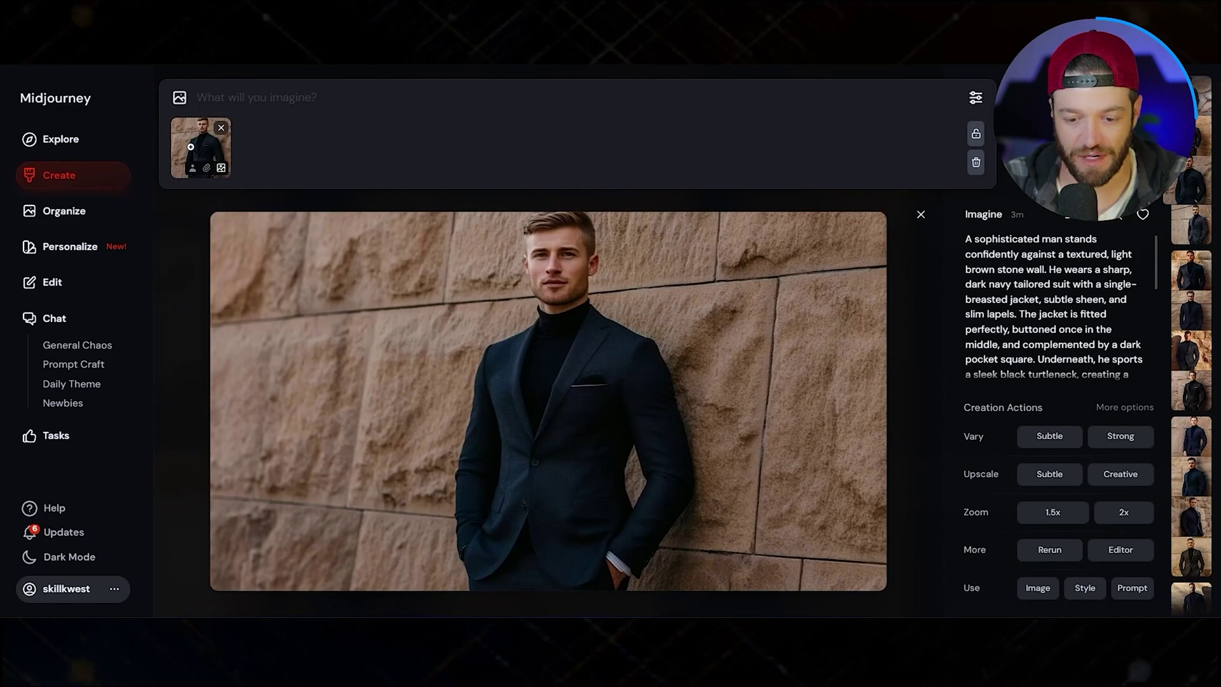
- Use the suit photo as character reference, replace the stone-wall text with 'on a expansive yacht in the ocean.', and submit
left_click(192, 169)
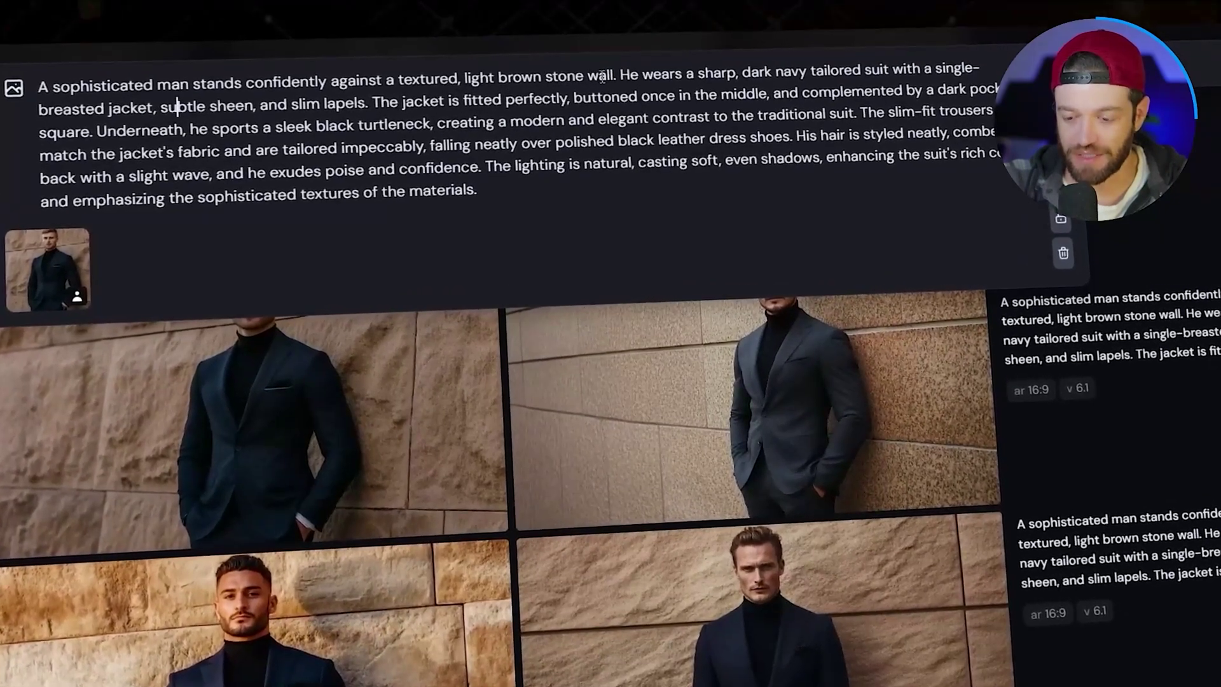
left_click_drag(617, 72, 178, 79)
key("BackSpace")
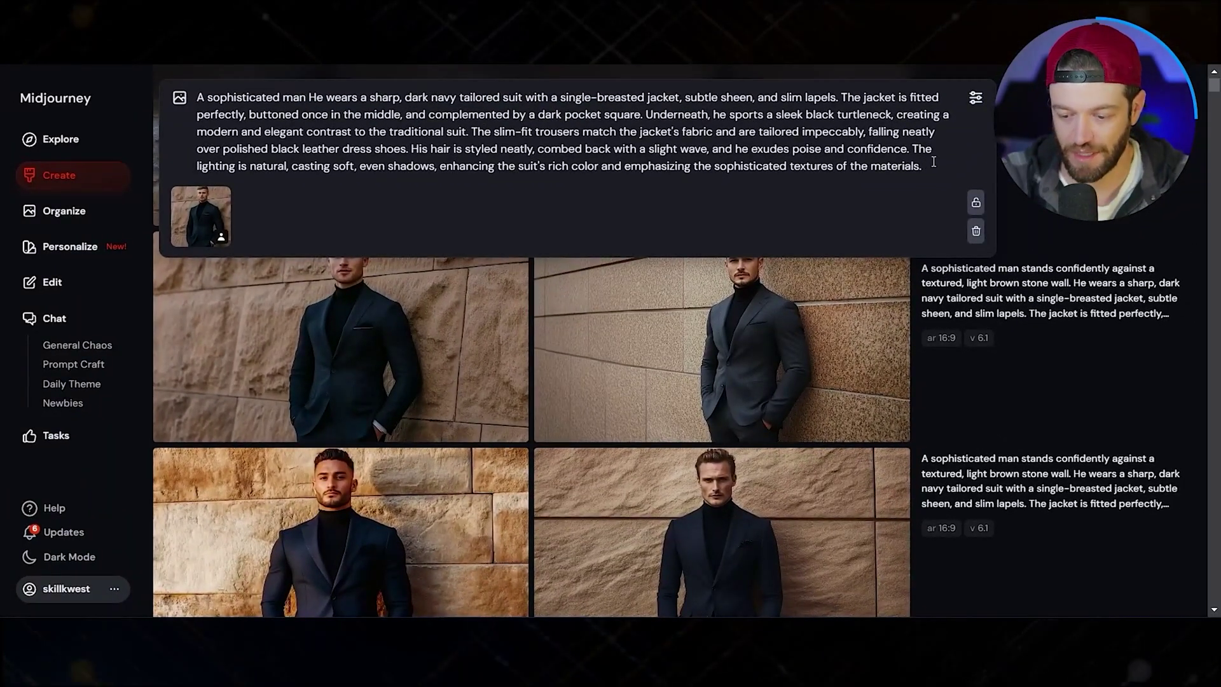
type("on a expansive yacht in the ocean.")
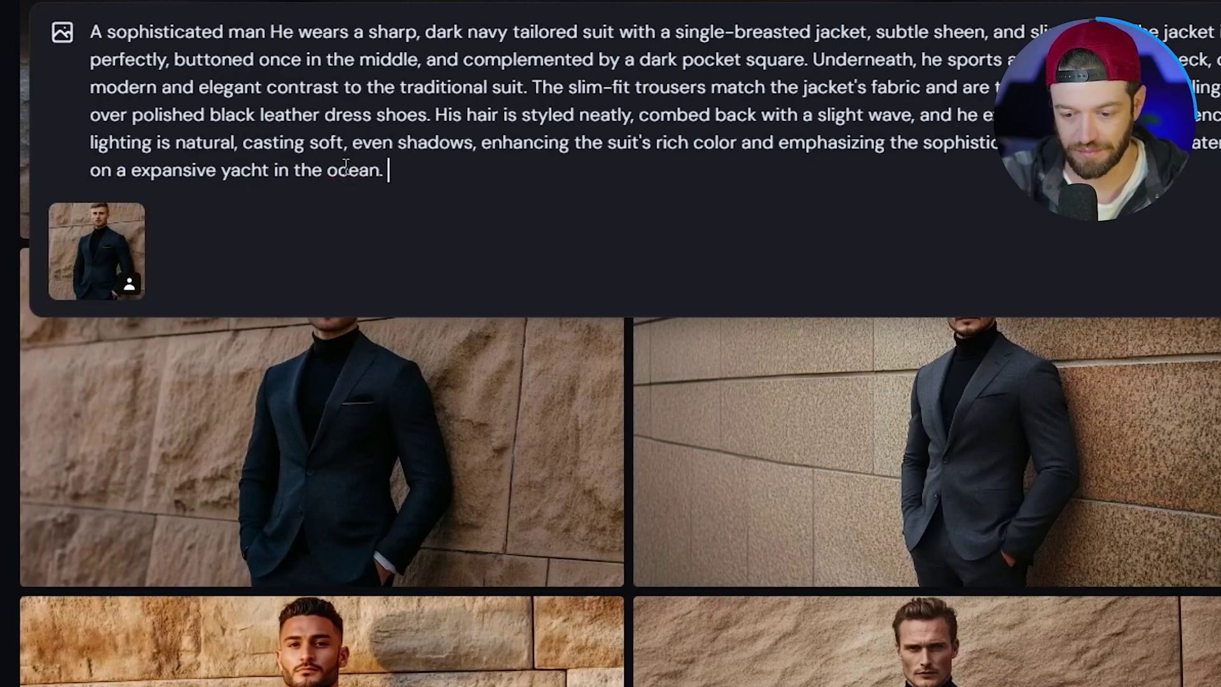
key("Return")
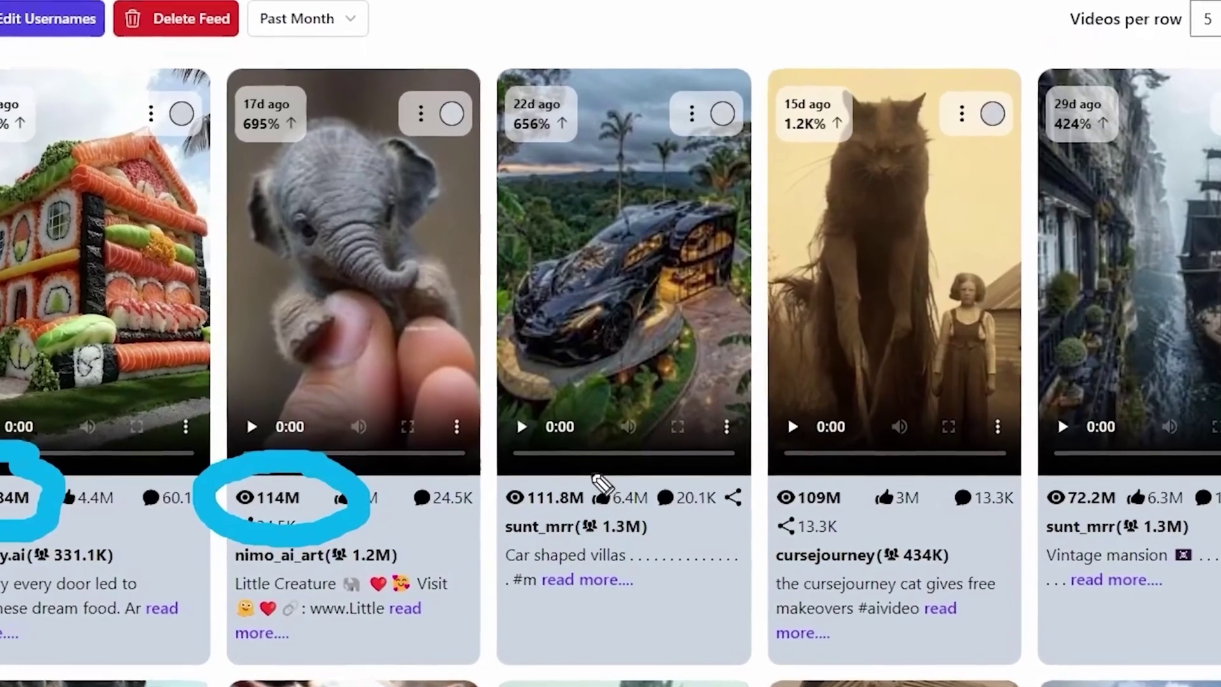
- Circle the 111.8M view count and underline the cat video's view count with the screen pen
mouse_move(601, 483)
left_mouse_down()
mouse_move(525, 474)
mouse_move(487, 507)
mouse_move(604, 512)
left_mouse_up()
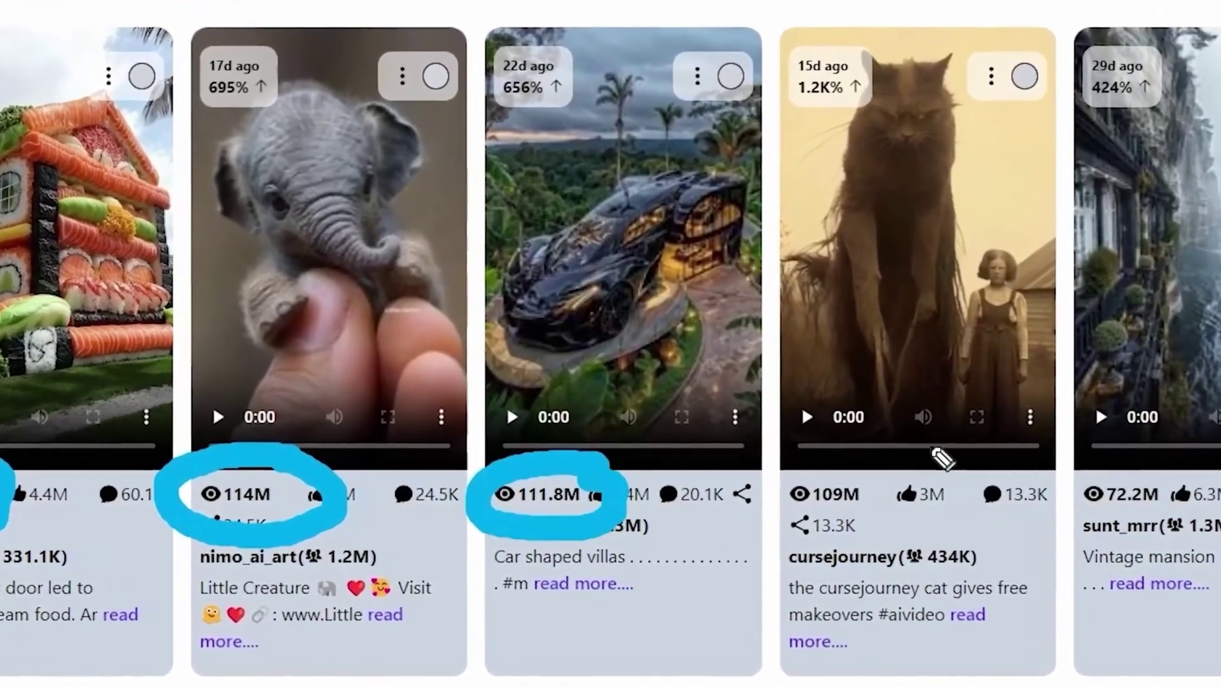
mouse_move(945, 459)
left_mouse_down()
mouse_move(842, 456)
mouse_move(782, 491)
left_mouse_up()
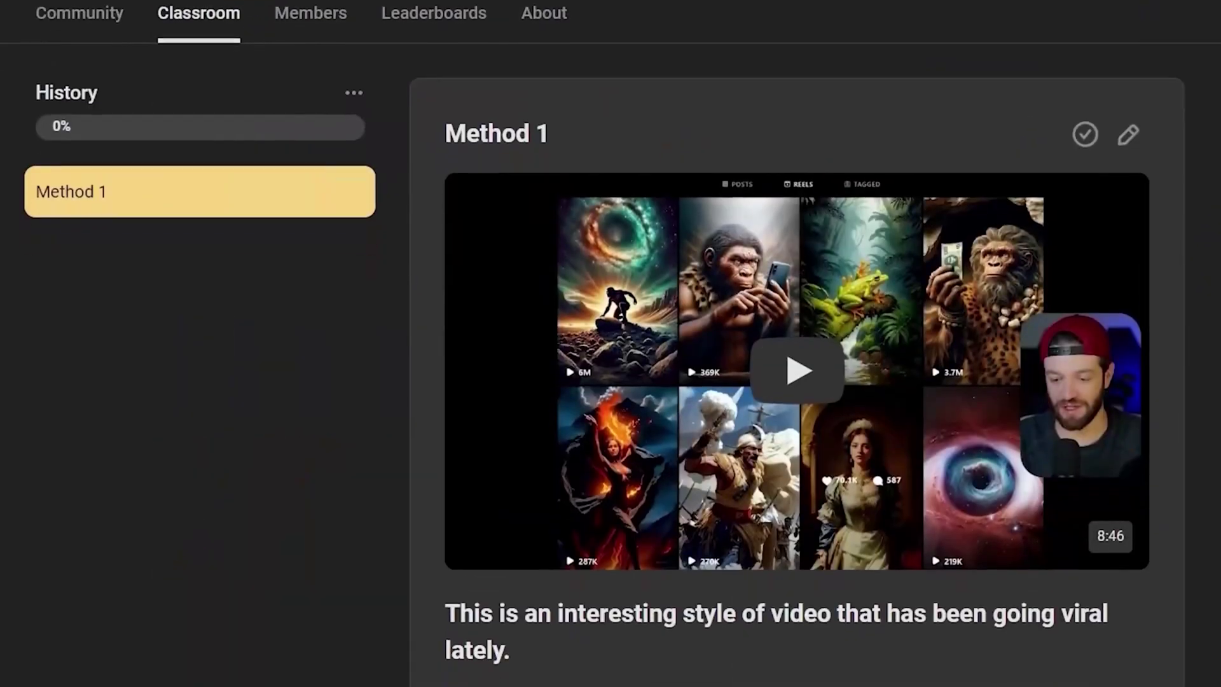
- Scroll down the Method 1 lesson to reach the Prompt 1 variants
scroll(795, 381, "down", 3)
scroll(795, 382, "down", 3)
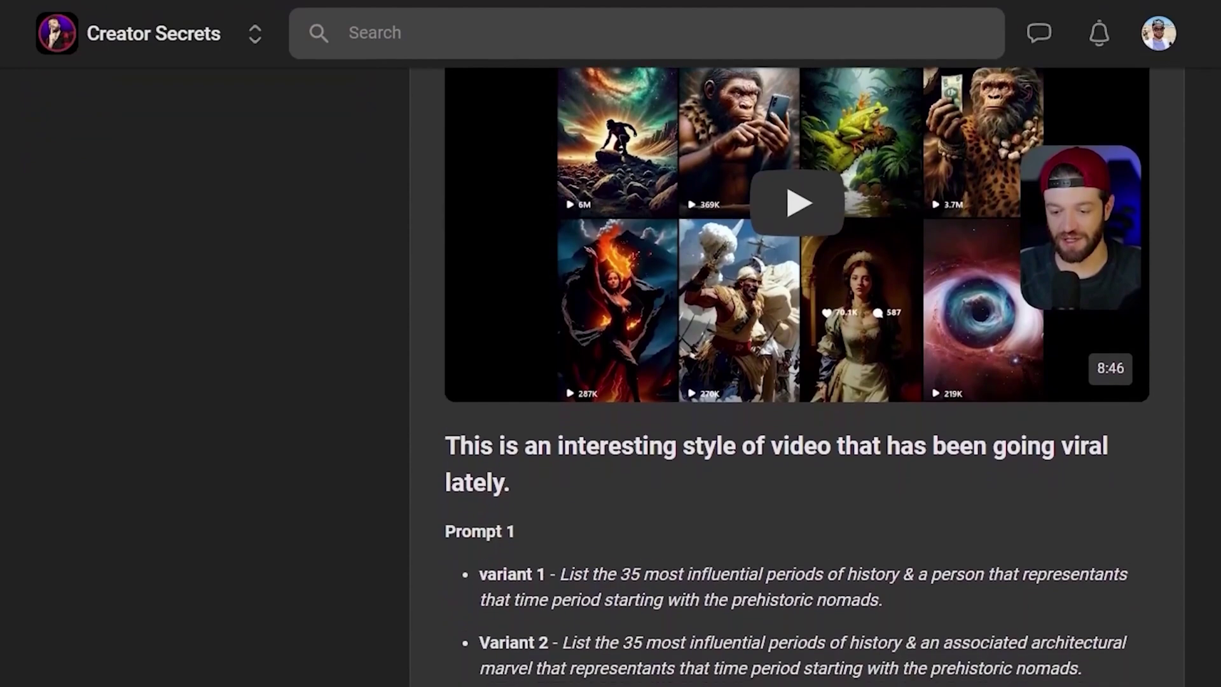
scroll(795, 382, "down", 1)
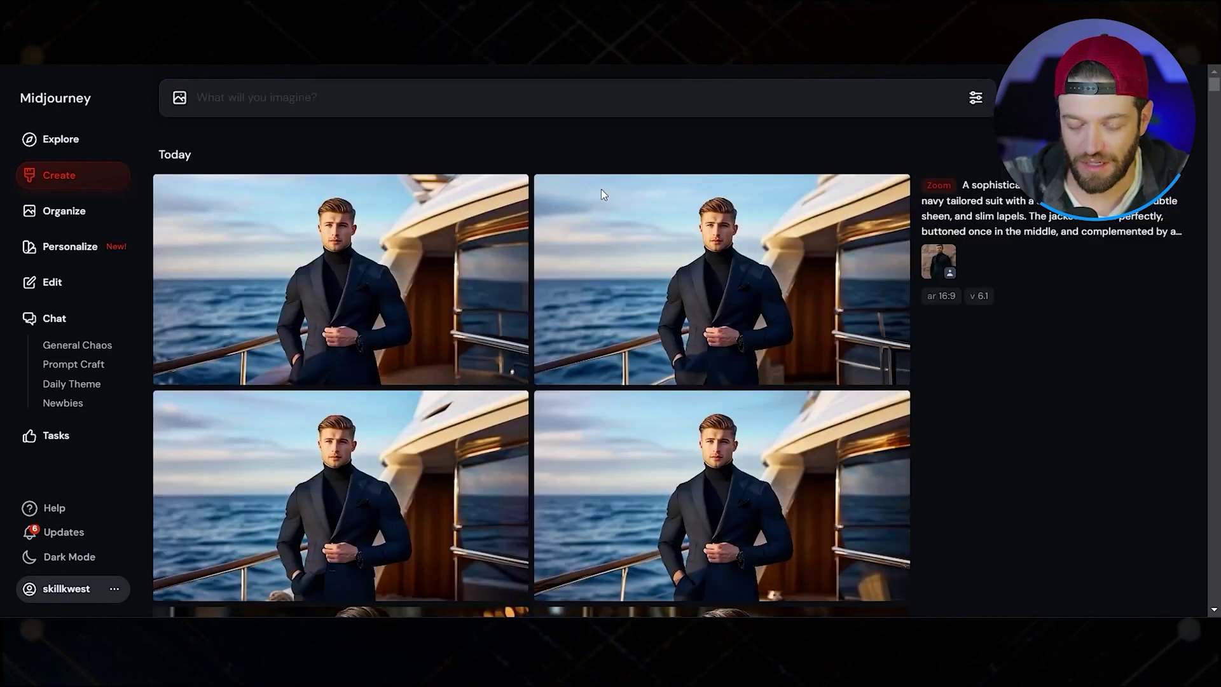
scroll(552, 199, "down", 10)
scroll(552, 199, "down", 15)
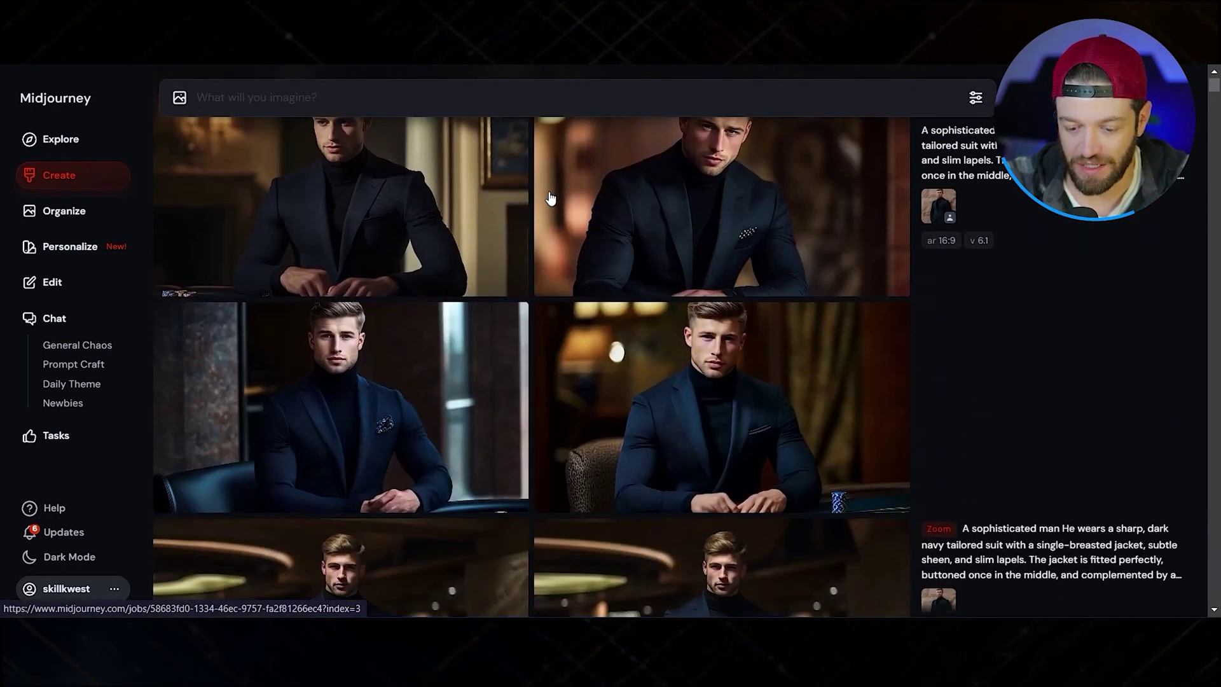
scroll(539, 192, "down", 10)
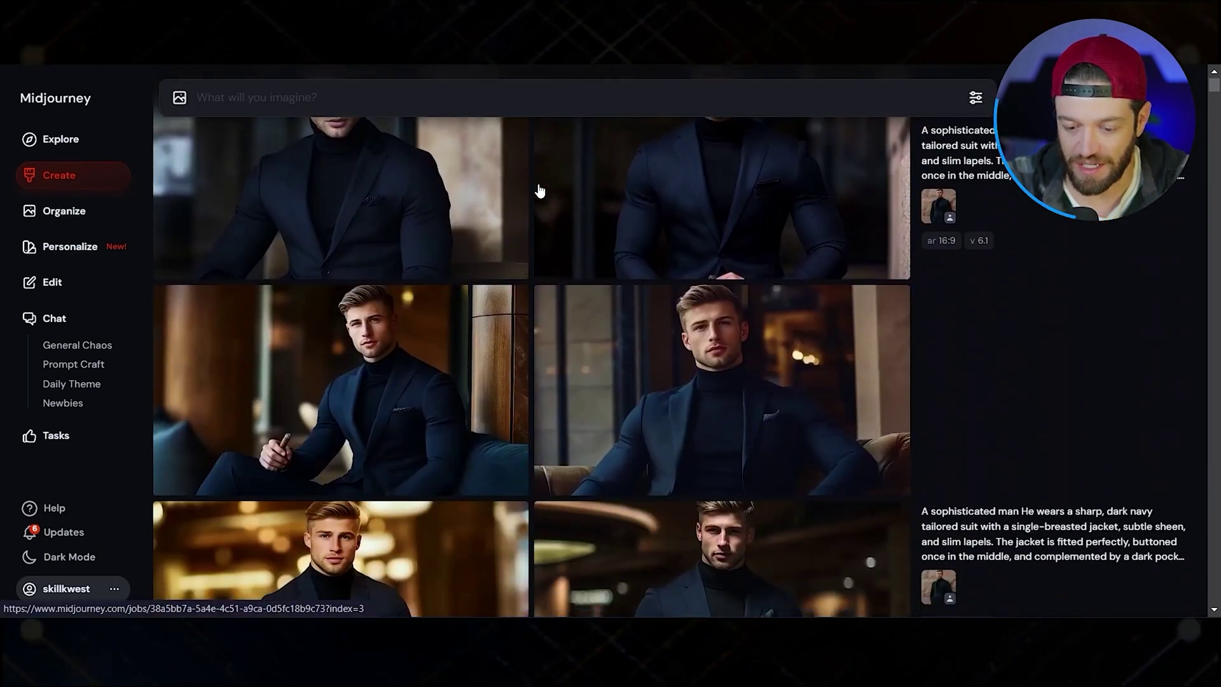
scroll(557, 184, "down", 10)
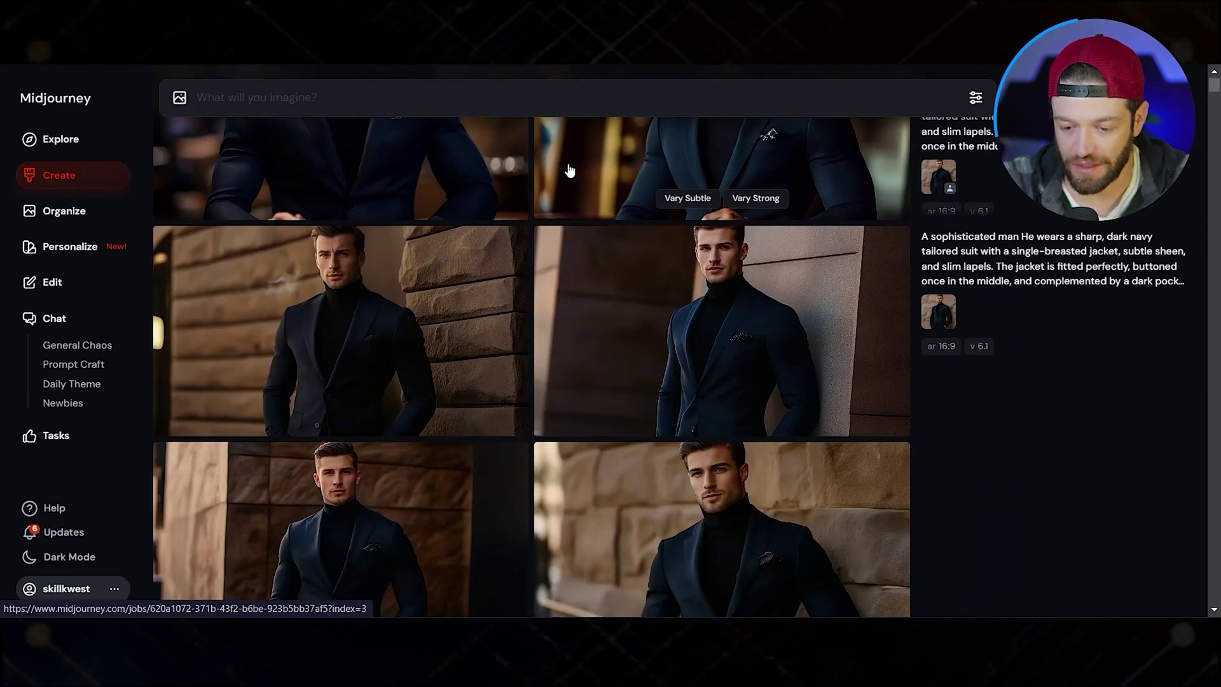
scroll(560, 185, "down", 10)
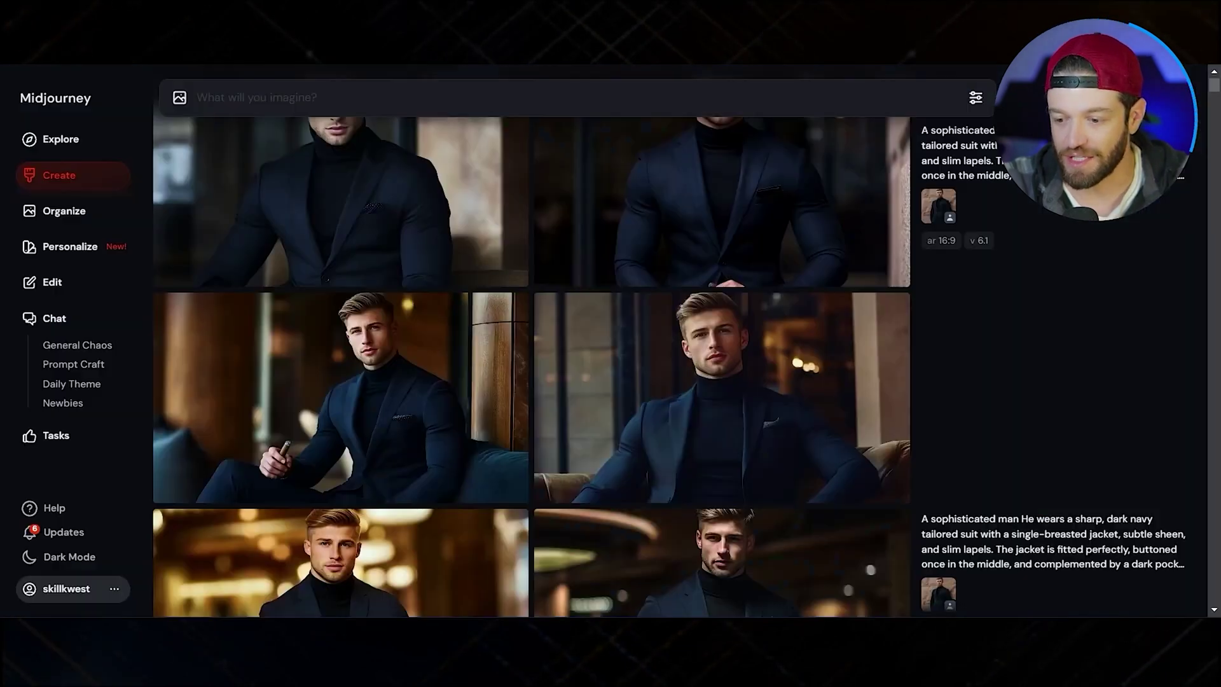
scroll(629, 264, "down", 5)
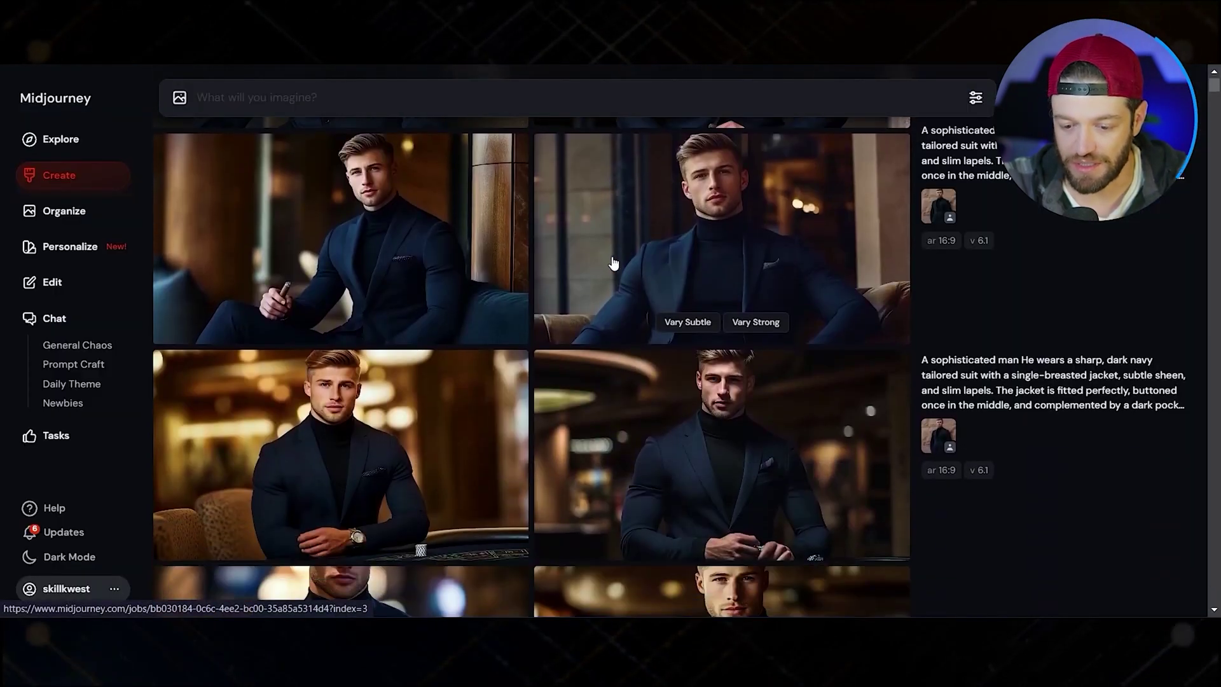
scroll(610, 257, "up", 3)
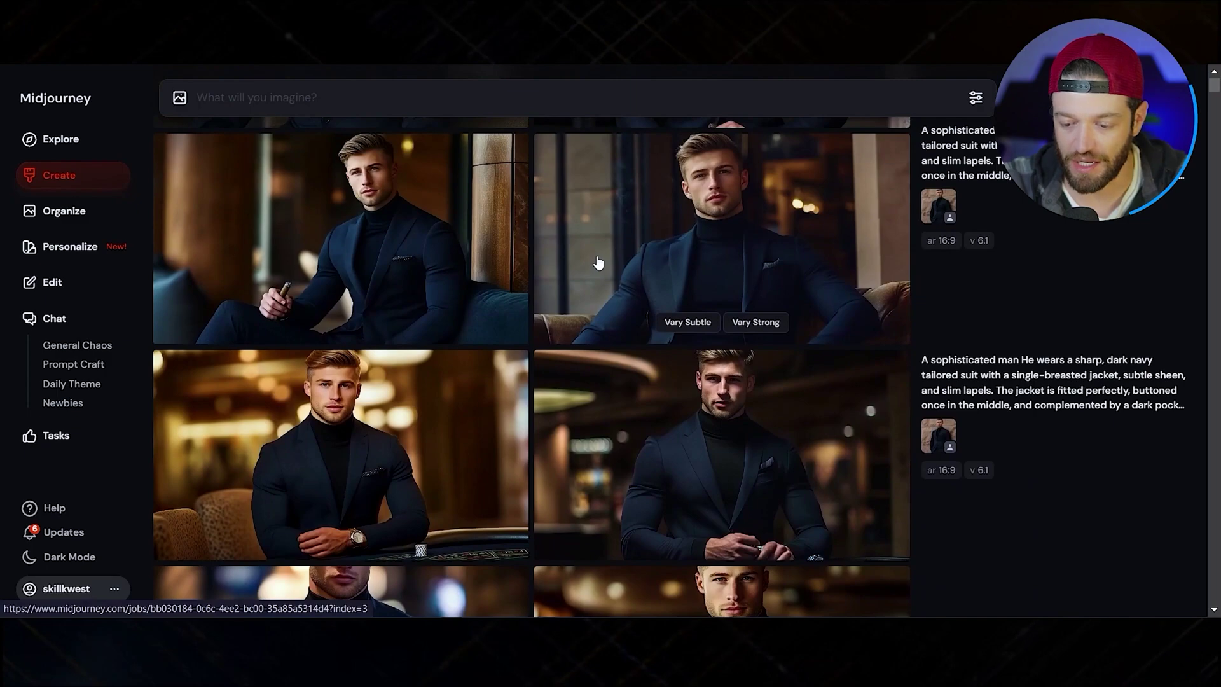
scroll(597, 262, "down", 1)
scroll(577, 248, "down", 6)
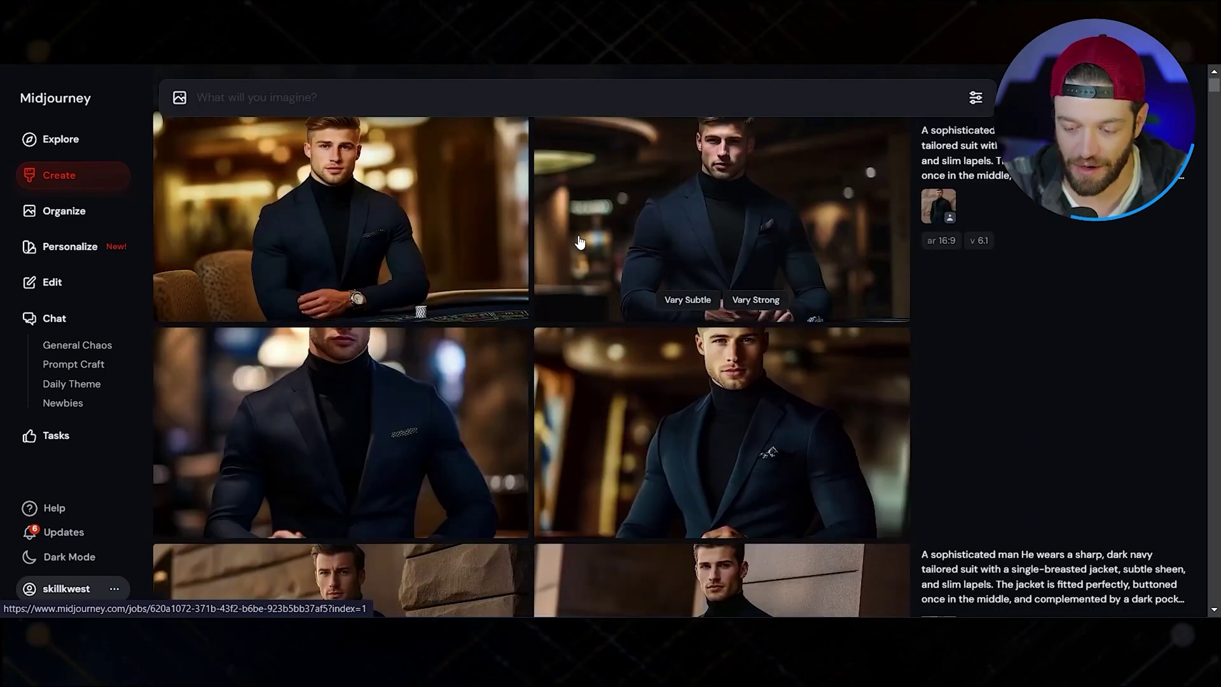
scroll(569, 224, "down", 2)
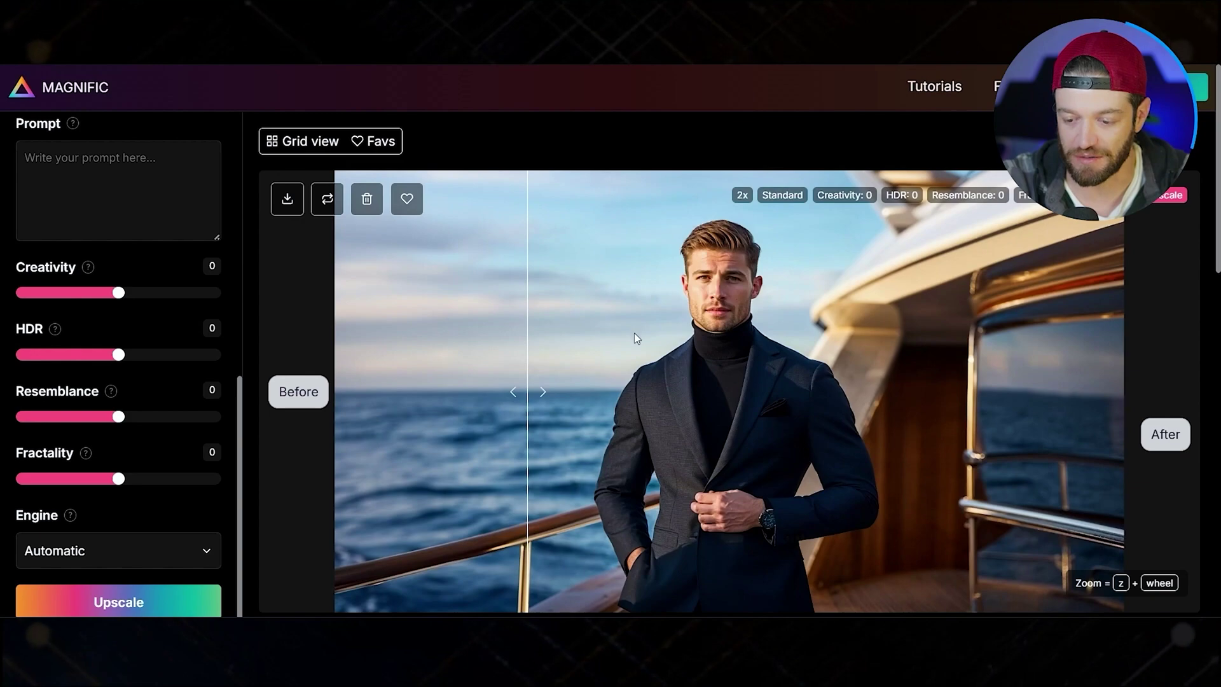
scroll(693, 178, "down", 10)
scroll(686, 210, "up", 5)
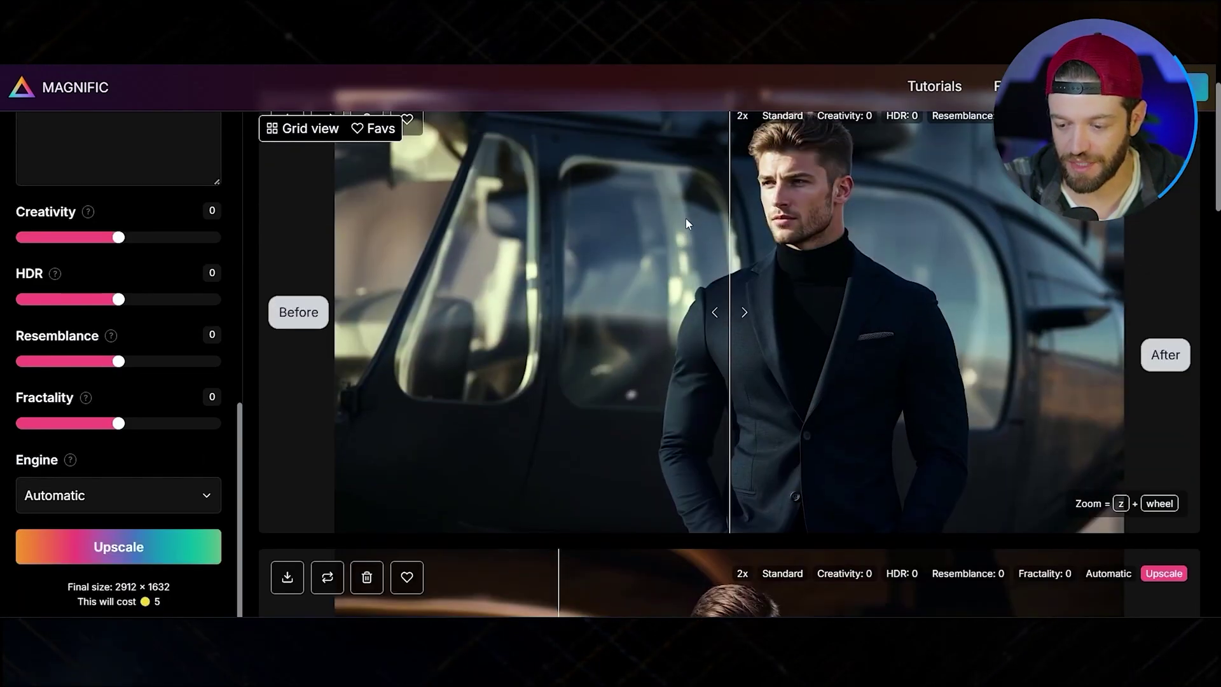
scroll(605, 251, "down", 1)
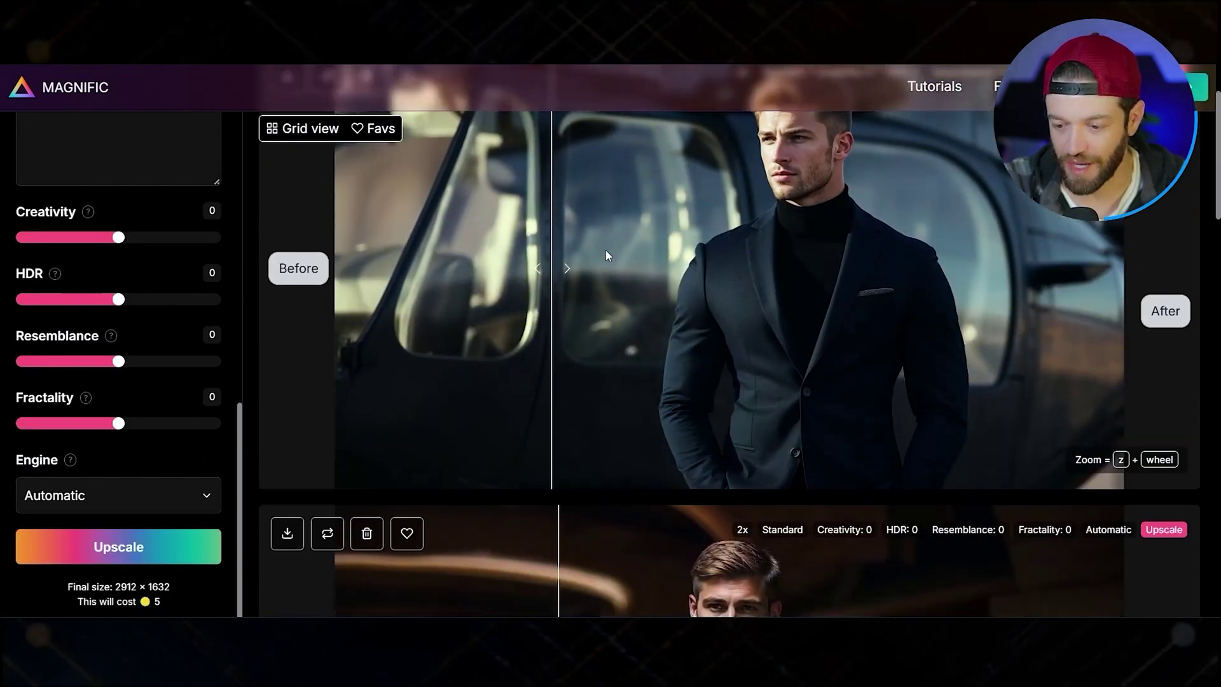
scroll(605, 255, "down", 5)
scroll(596, 342, "up", 3)
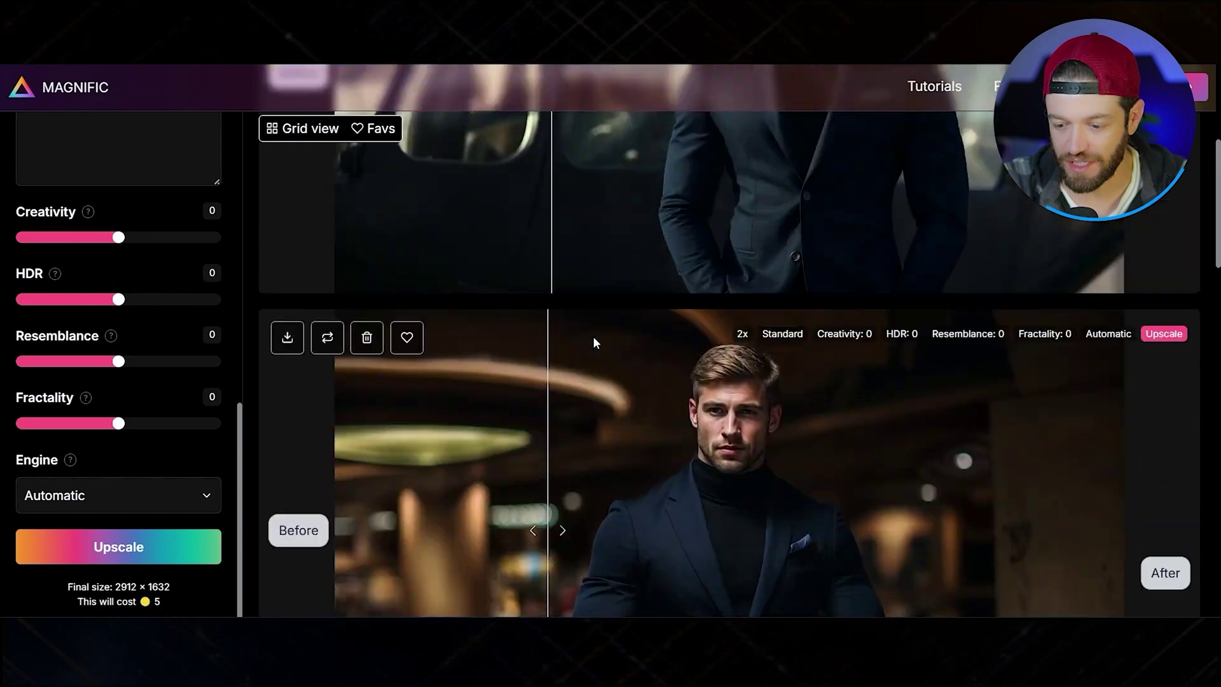
scroll(598, 337, "up", 5)
scroll(611, 324, "down", 1)
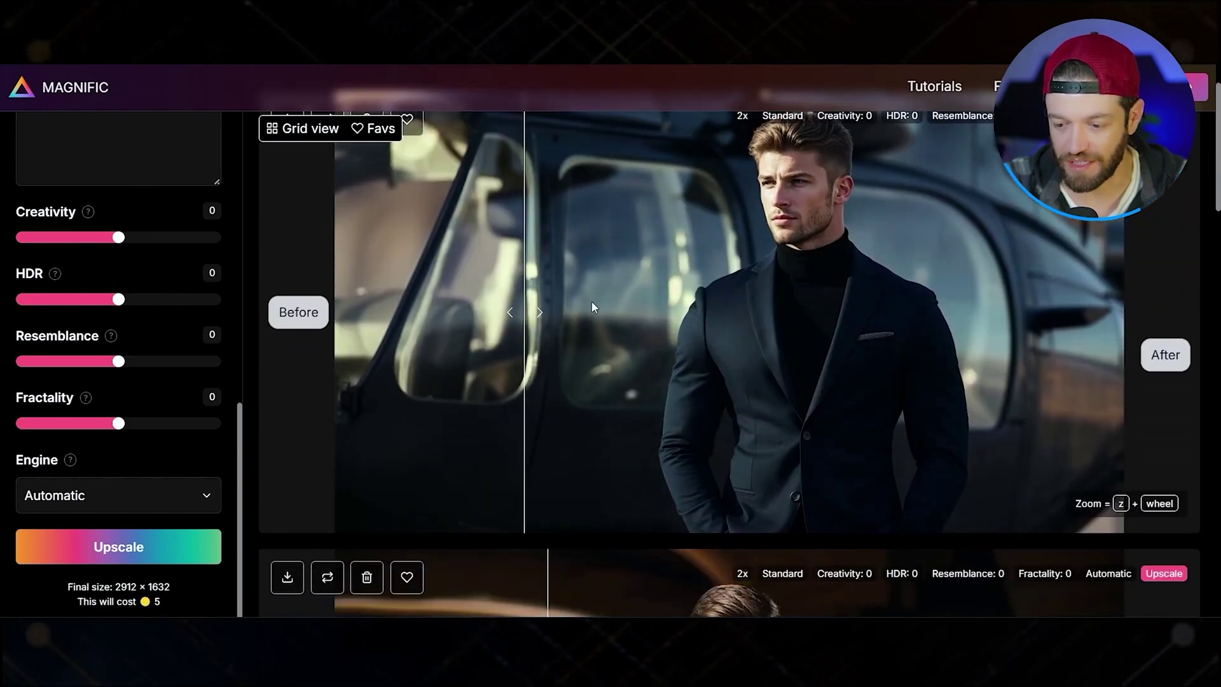
scroll(591, 307, "down", 8)
scroll(635, 275, "down", 4)
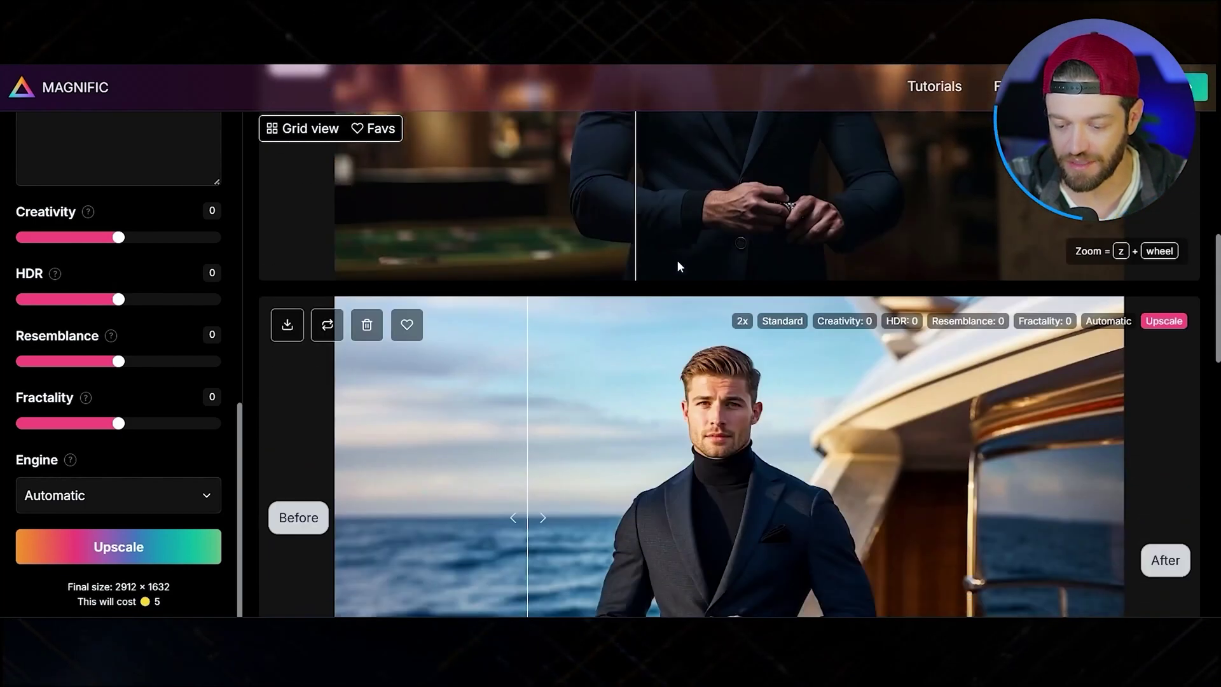
scroll(688, 253, "down", 3)
scroll(689, 253, "up", 2)
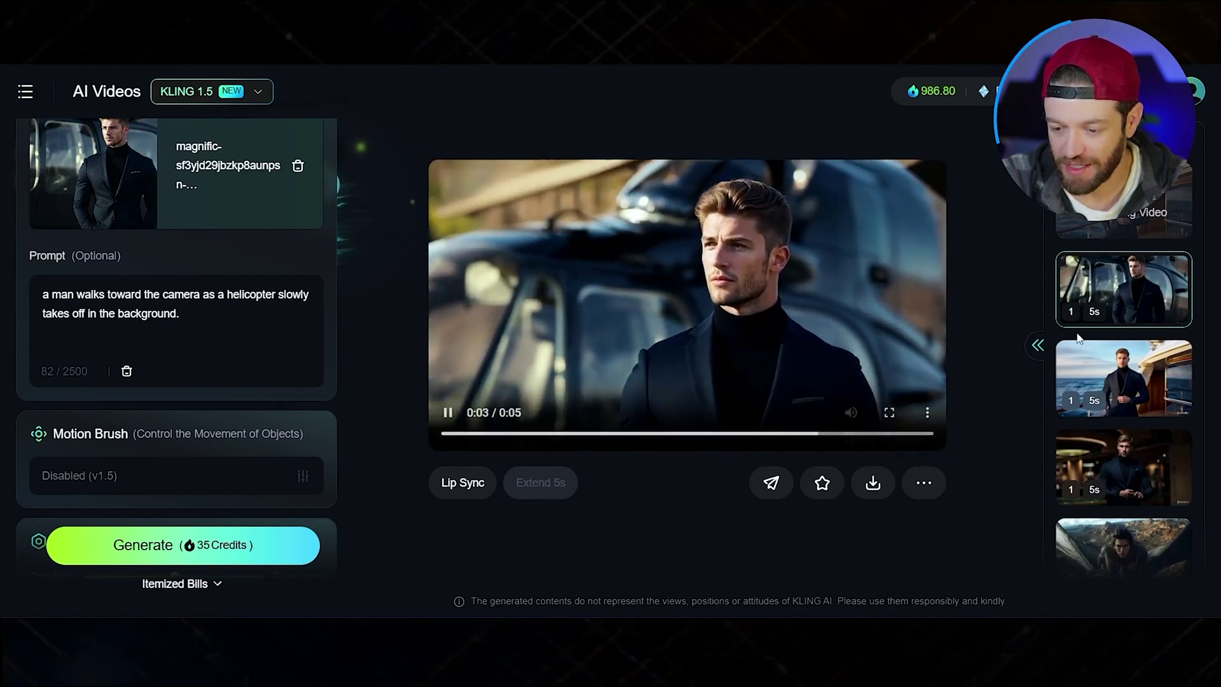
left_click(1124, 467)
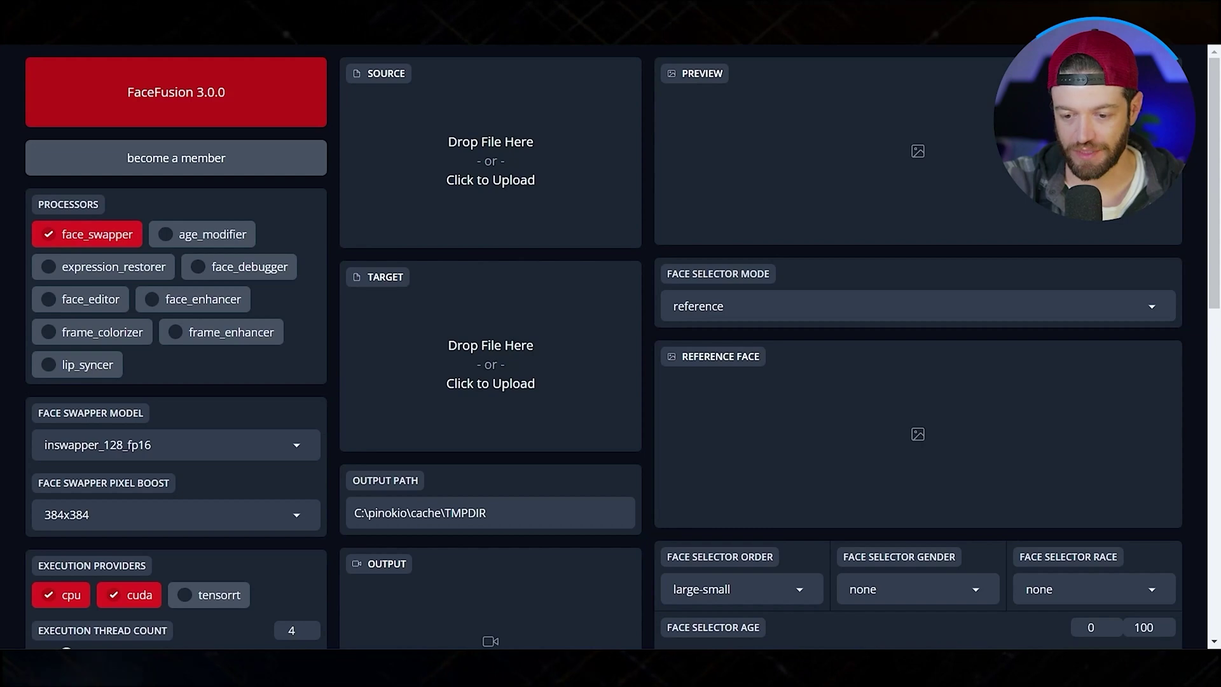
- Load the Magnific yacht portrait as SOURCE and the Kling casino MP4 as TARGET, then review settings
left_click_drag(690, 346, 443, 161)
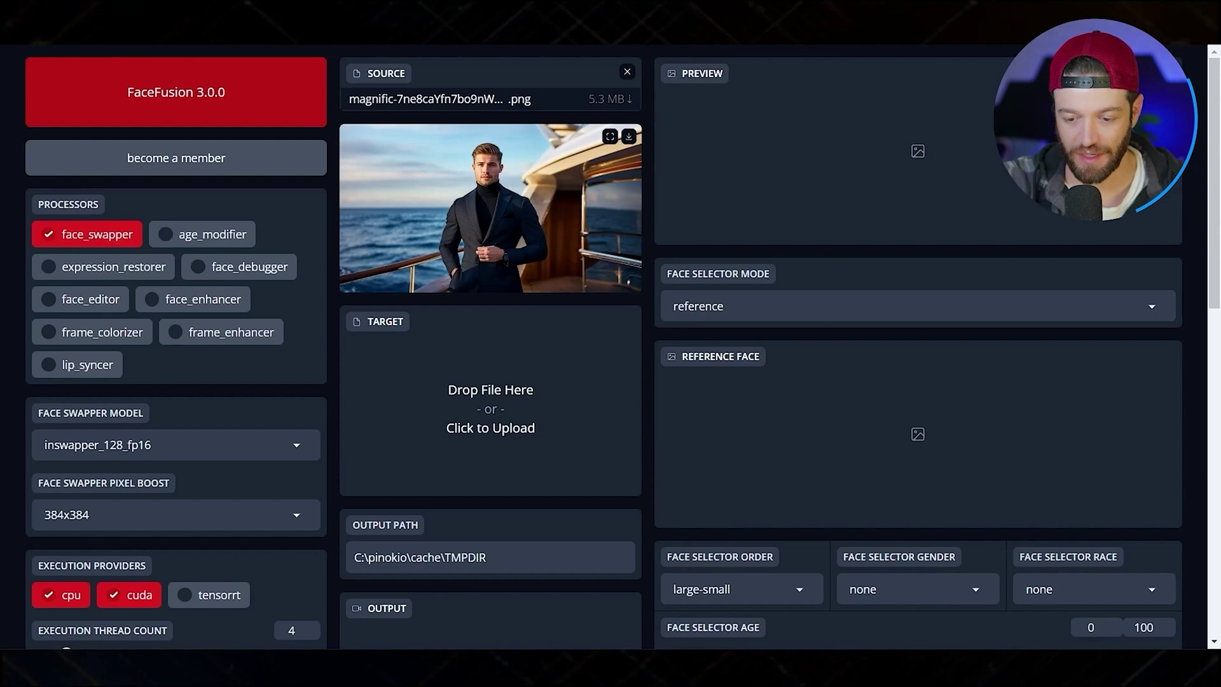
left_click_drag(689, 394, 469, 394)
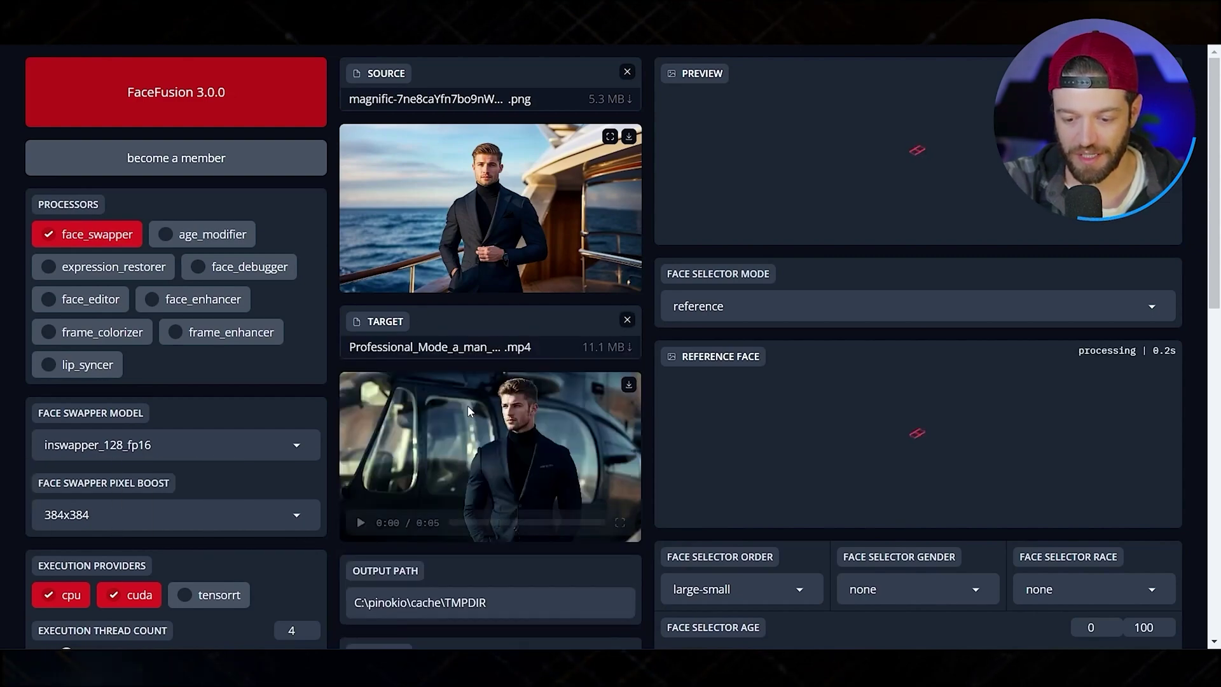
scroll(399, 233, "down", 12)
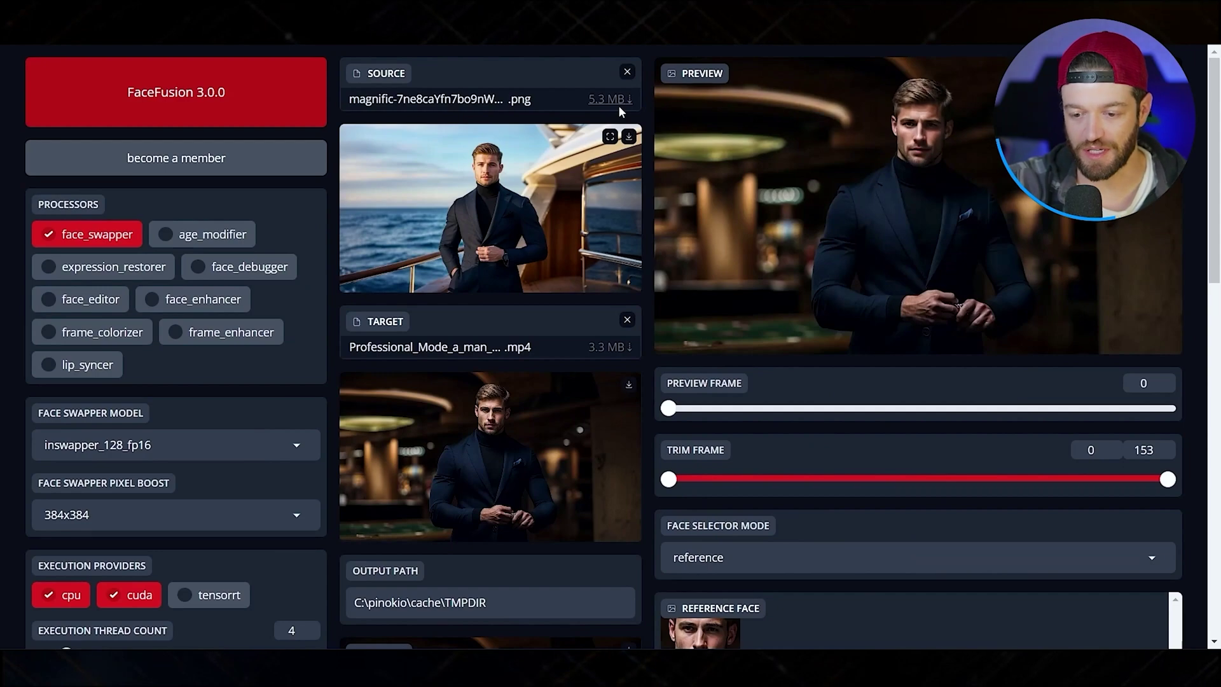
scroll(601, 118, "down", 2)
scroll(580, 124, "down", 2)
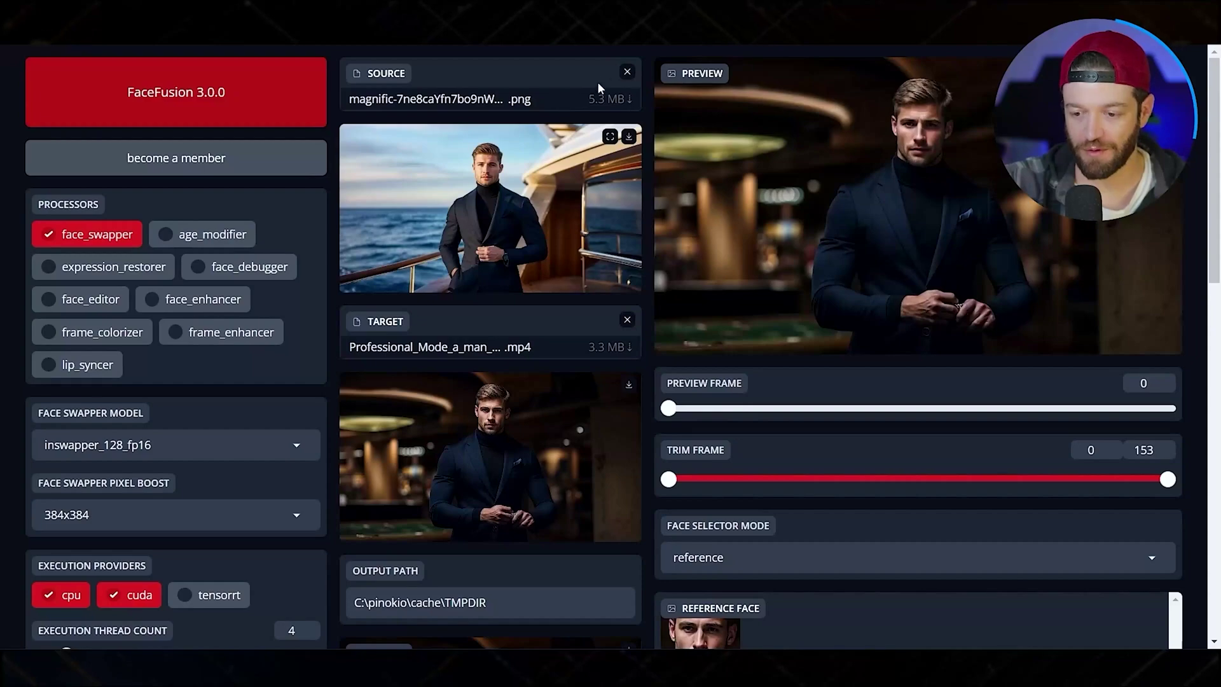
- Replace the yacht portrait source with photo_2024-10-31_14-31-20.jpg and follow the output processing
left_click(628, 73)
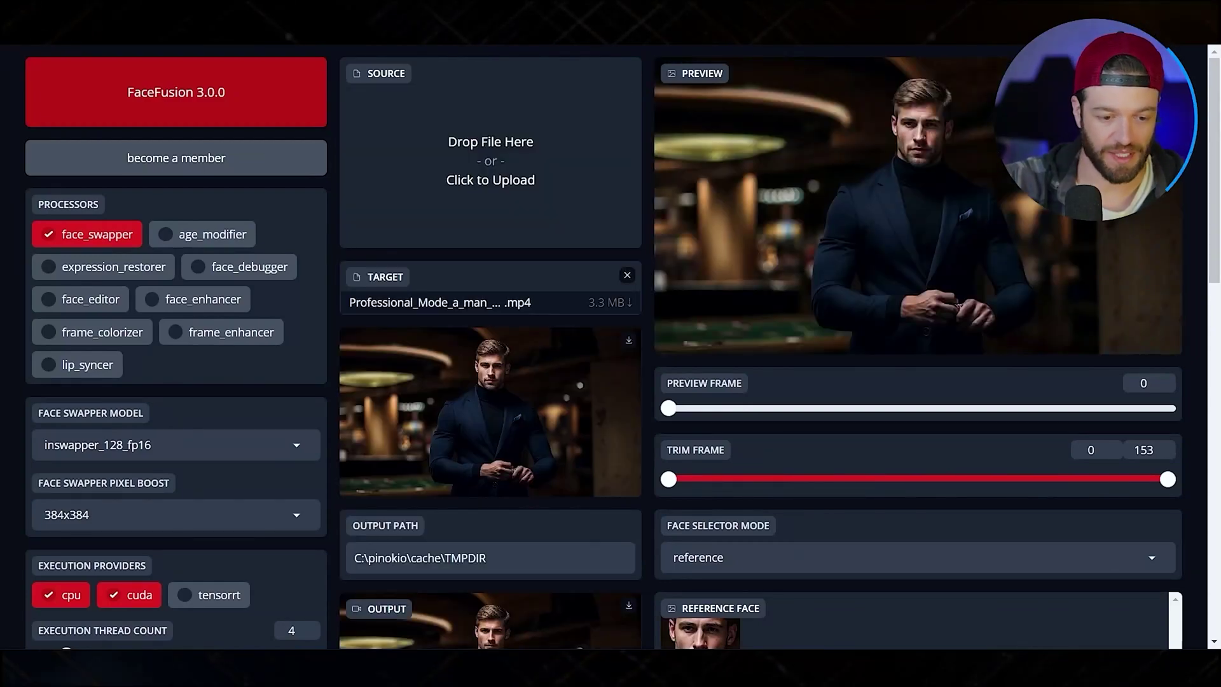
left_click_drag(427, 146, 462, 126)
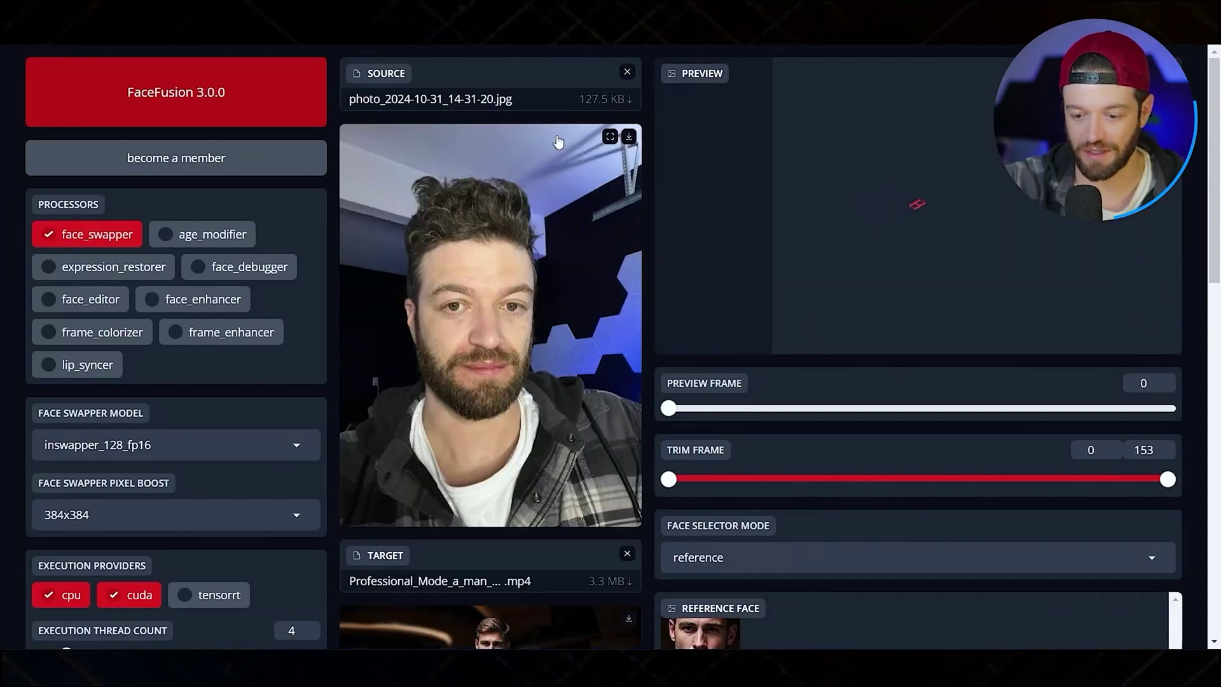
scroll(529, 156, "down", 1)
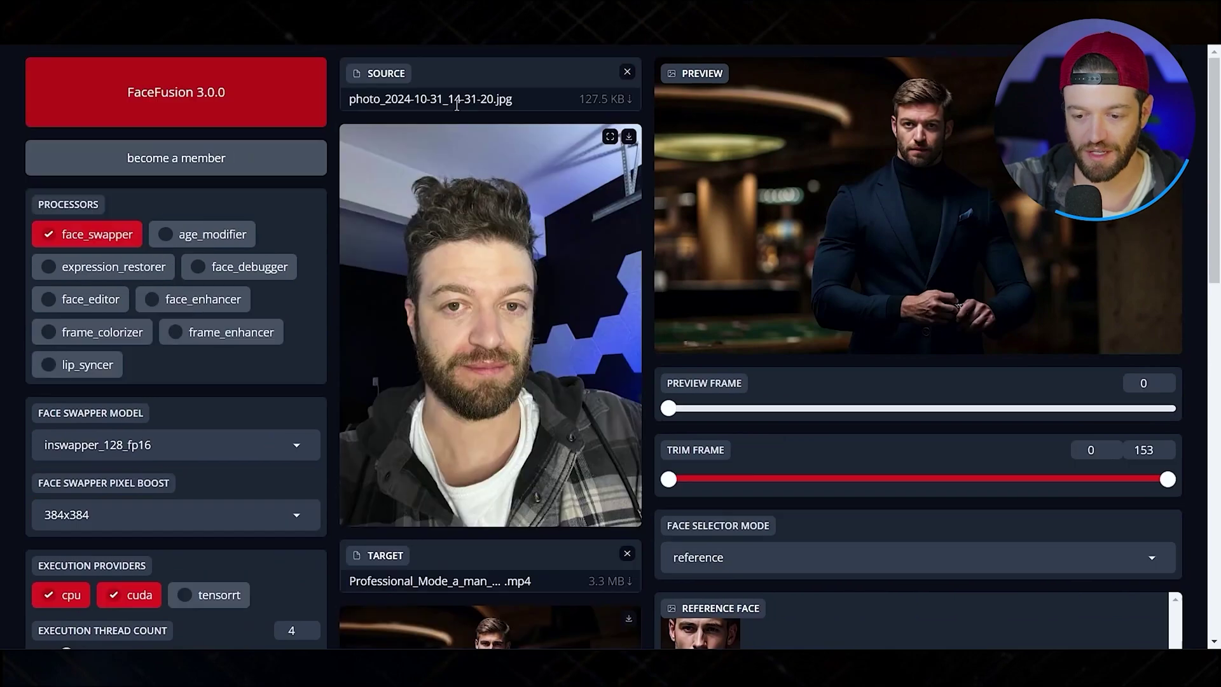
scroll(455, 111, "down", 5)
scroll(455, 115, "down", 8)
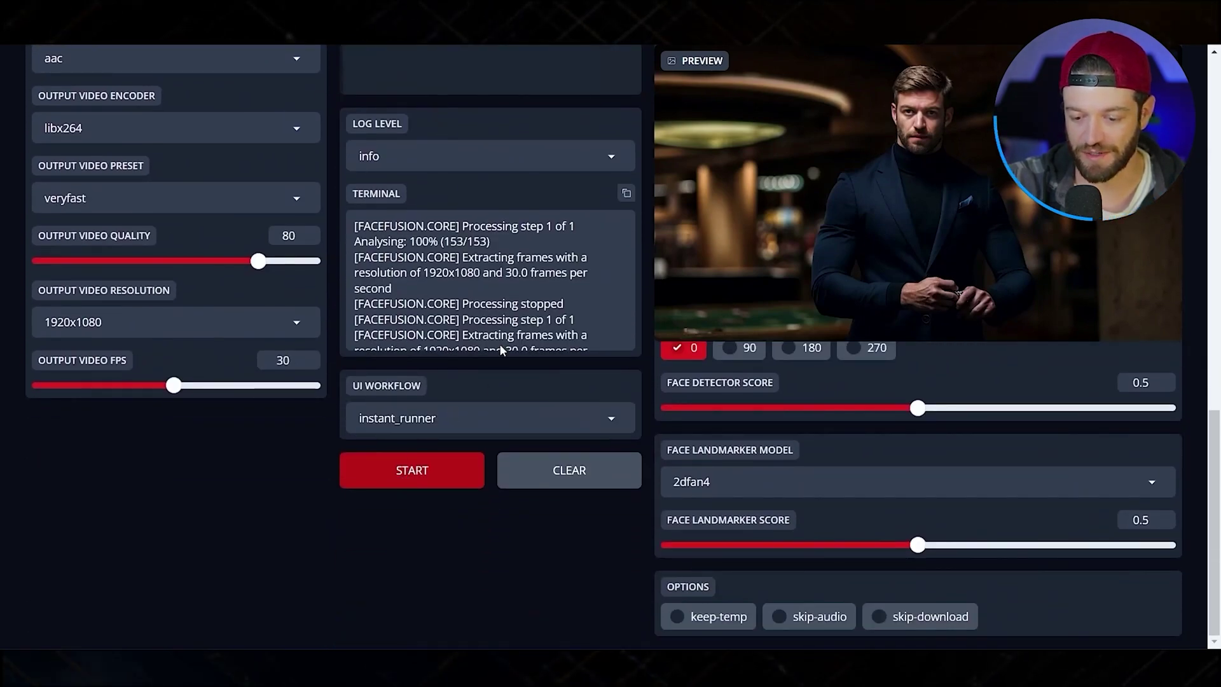
scroll(499, 345, "up", 6)
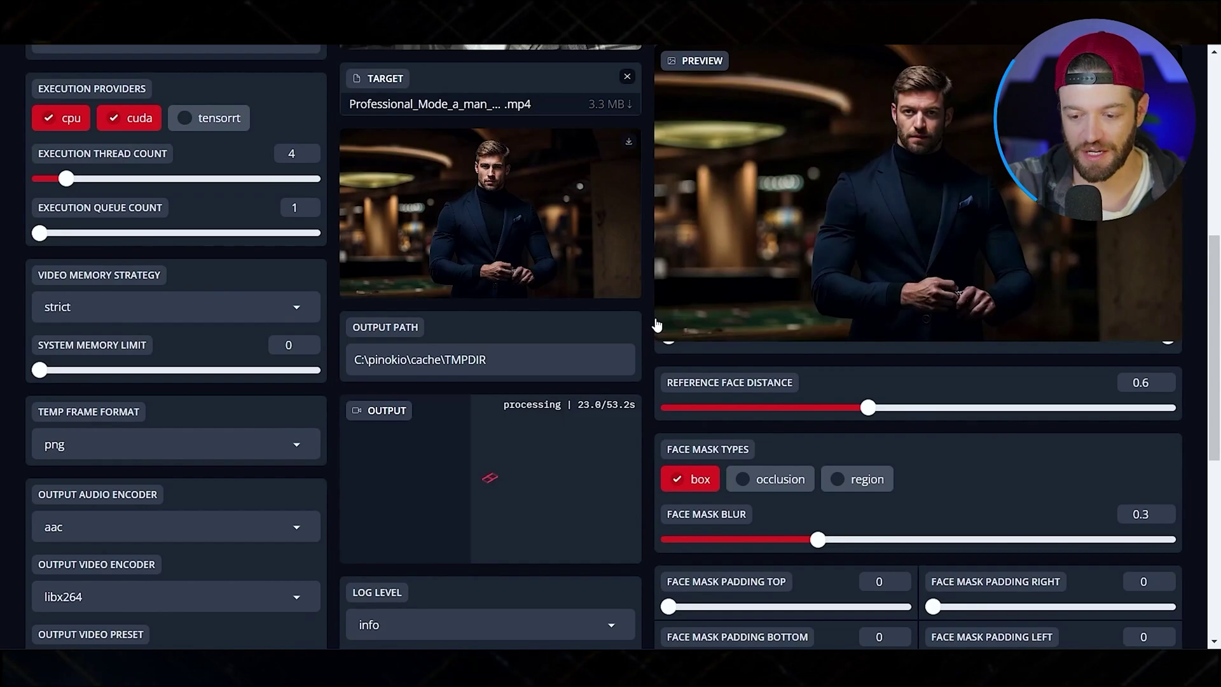